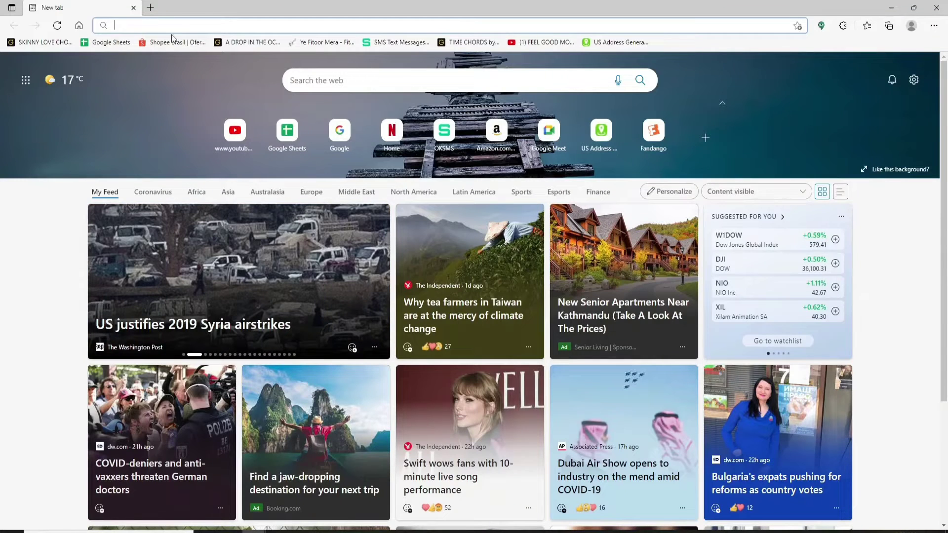
left_click(170, 26)
type("w")
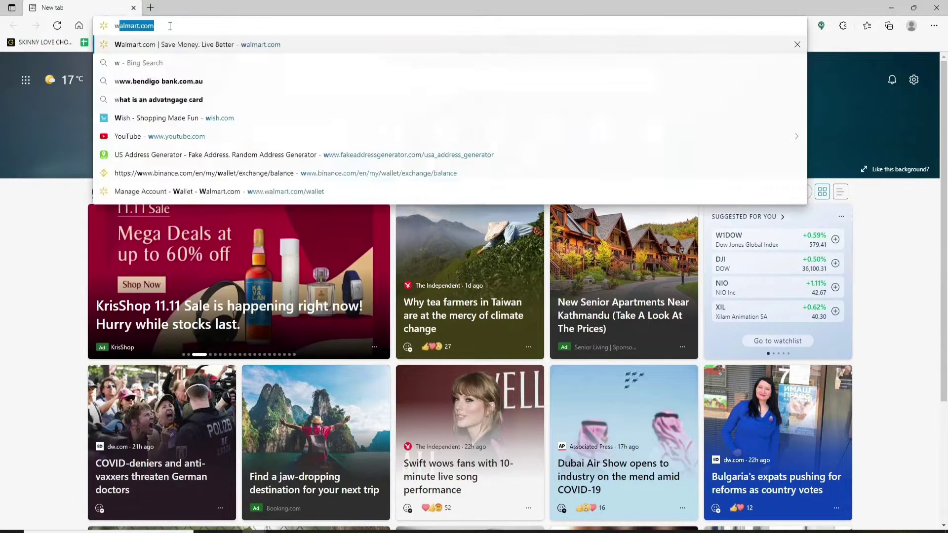
type("ww.qualtrics.com")
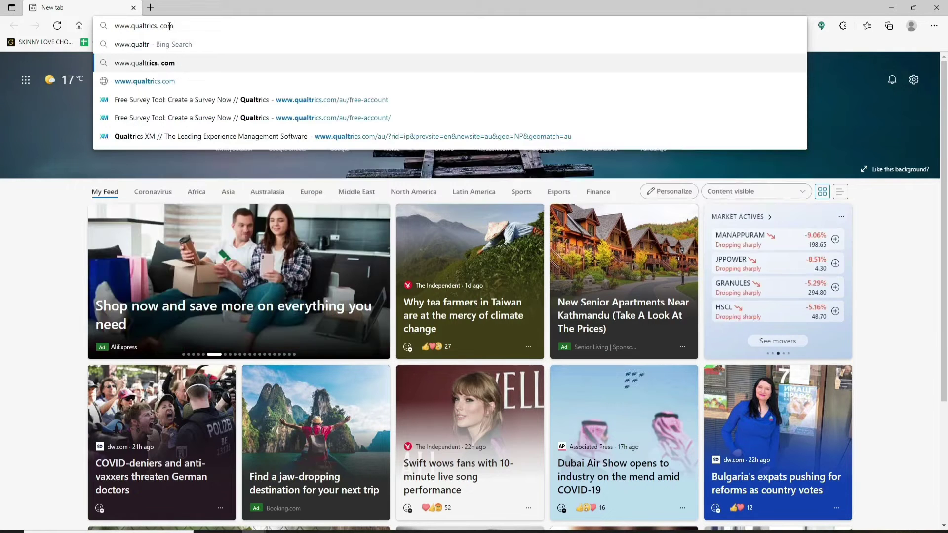
key("Return")
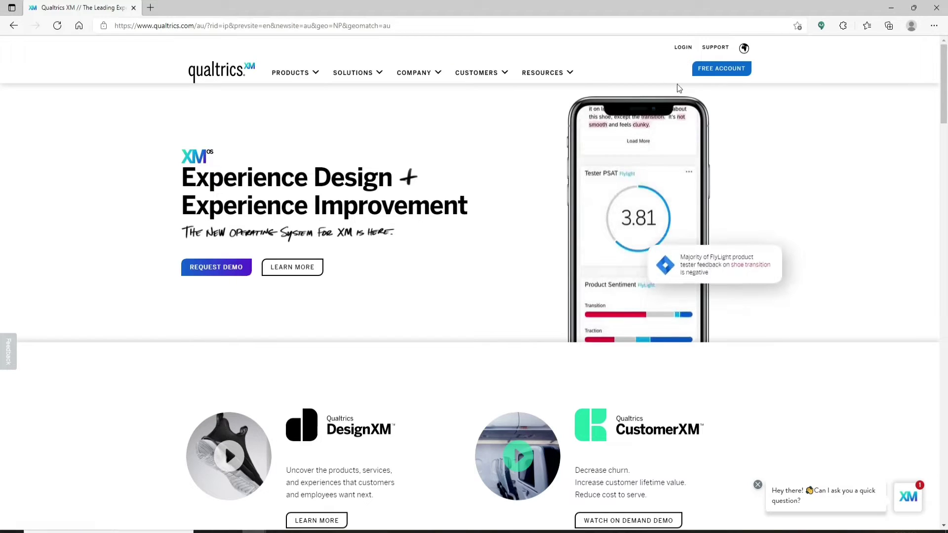
Request a free Personal Qualtrics account with your email address, then open a new tab.
left_click(728, 67)
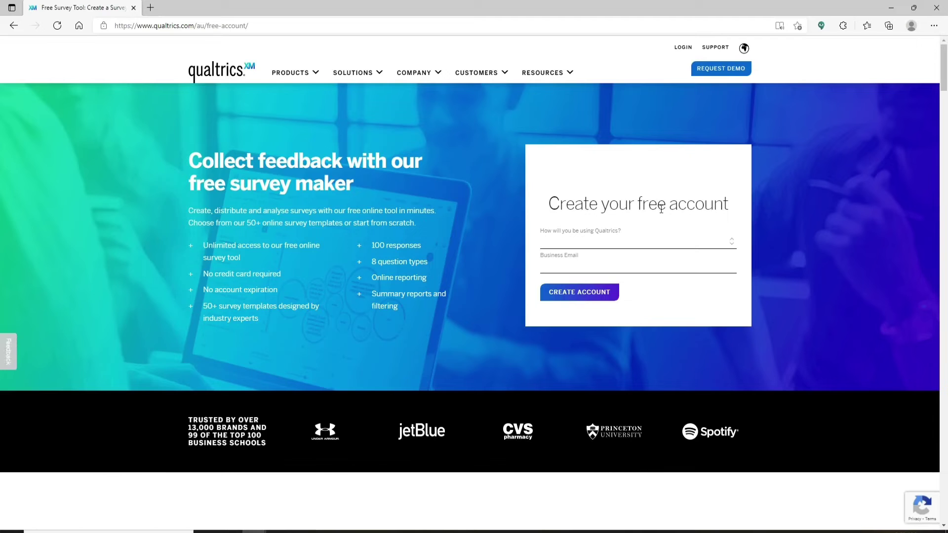
left_click(729, 242)
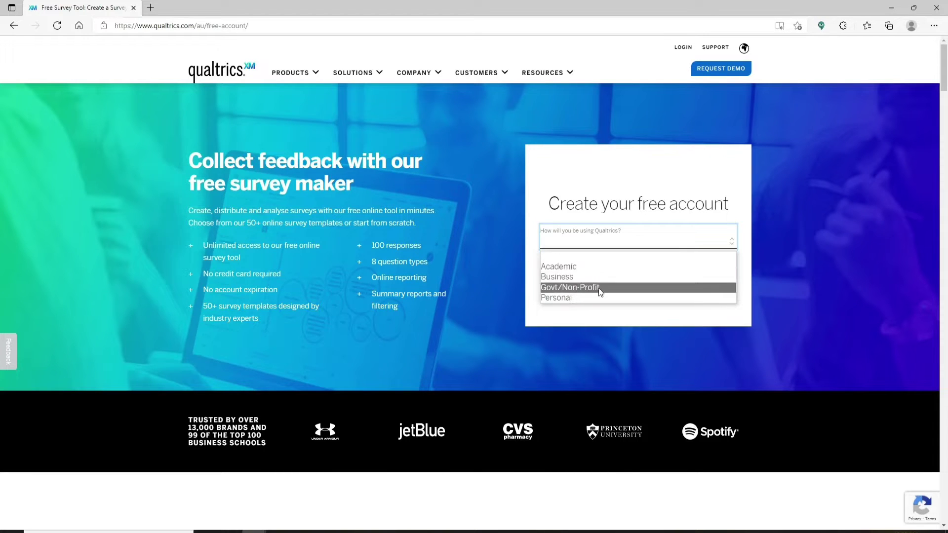
left_click(563, 297)
left_click(610, 263)
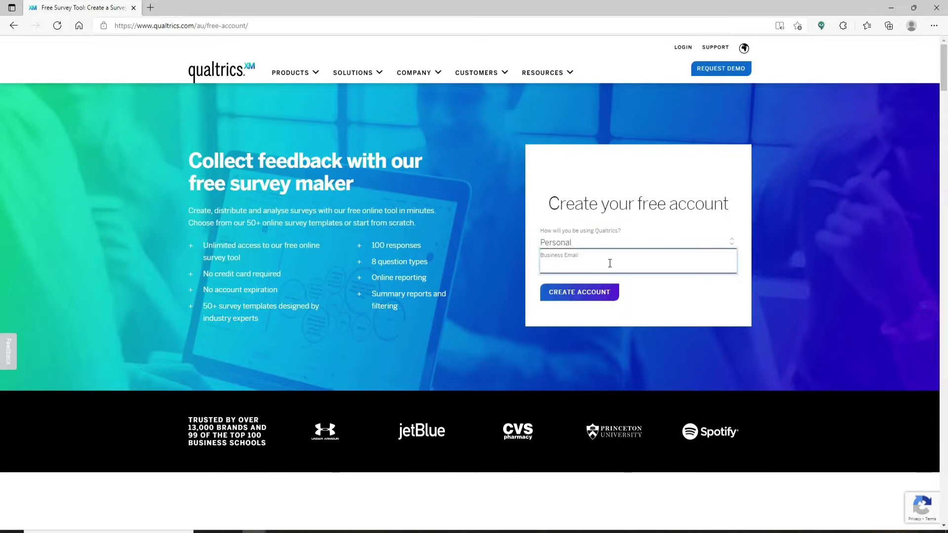
left_click(580, 295)
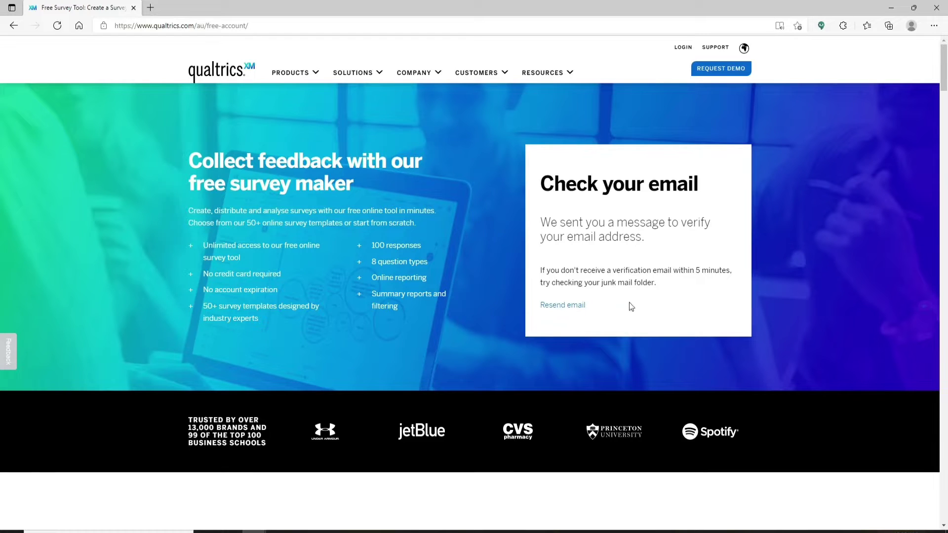
key("ctrl+t")
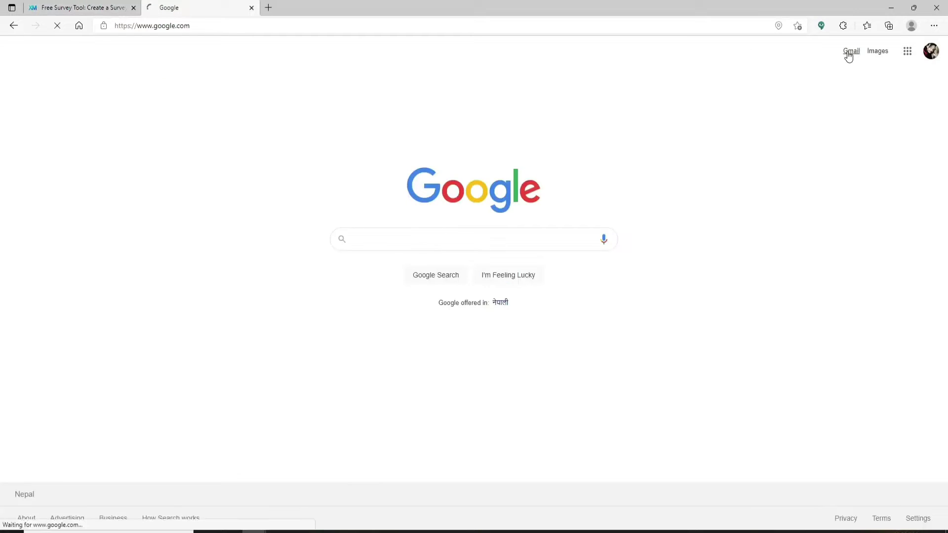
In Gmail, open the 'Qualtrics - Verify your email address' message and follow its Verify Email link.
left_click(849, 54)
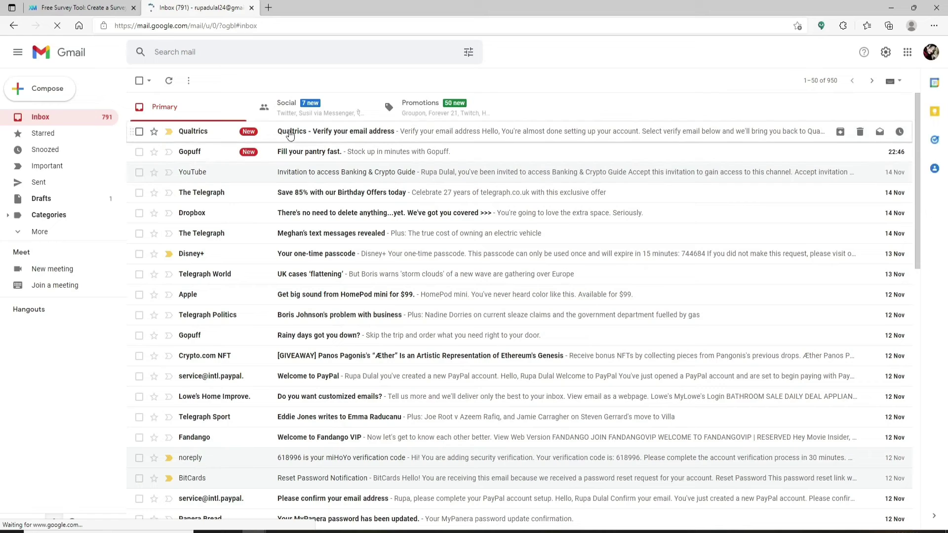
left_click(308, 133)
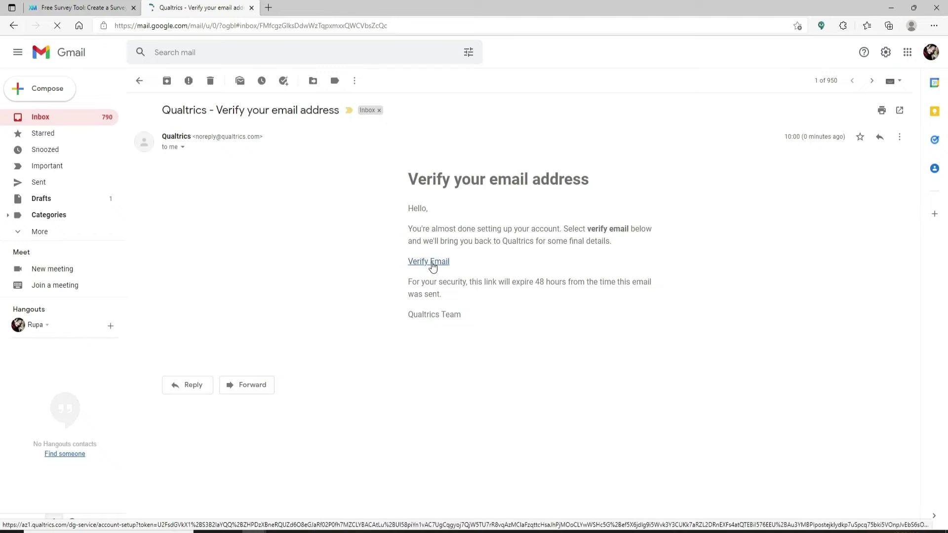
left_click(429, 265)
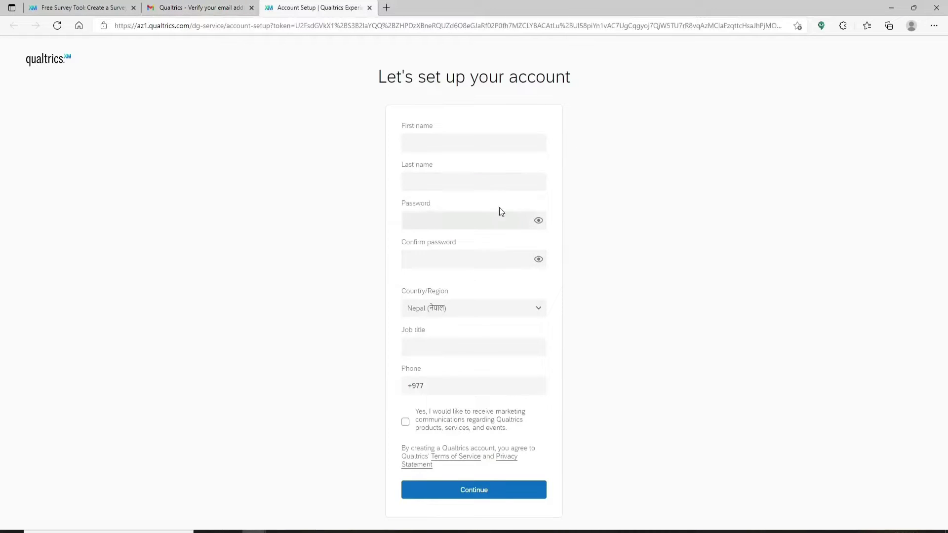
Enter the first and last name, then type and confirm the account password.
left_click(442, 142)
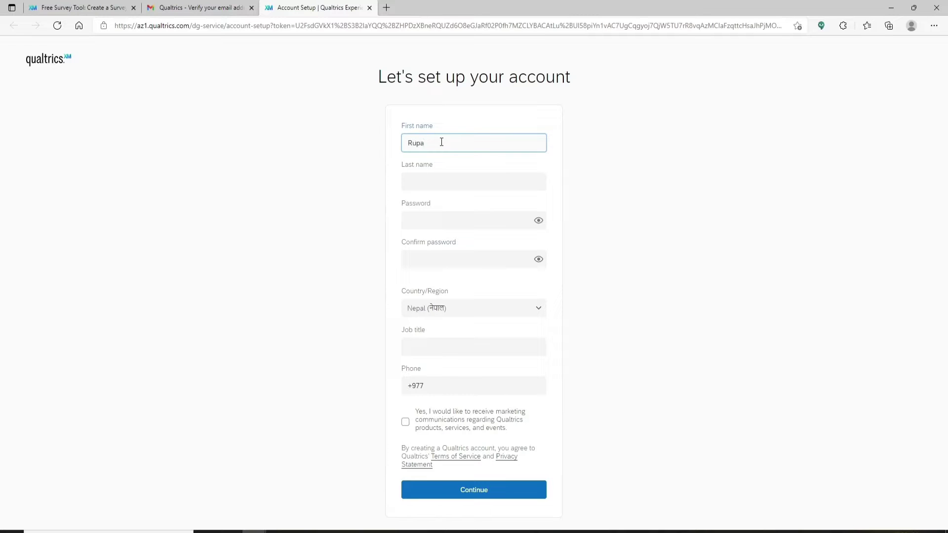
key("Tab")
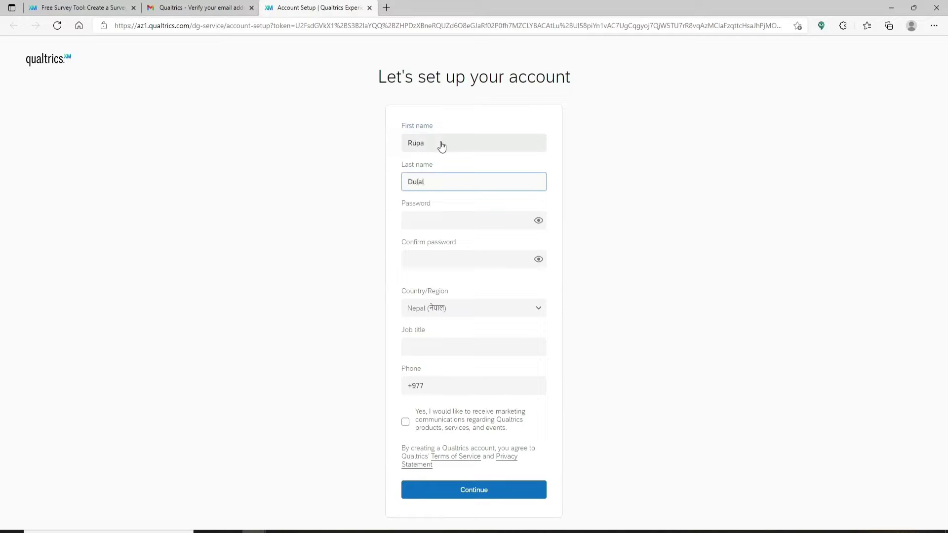
key("Tab")
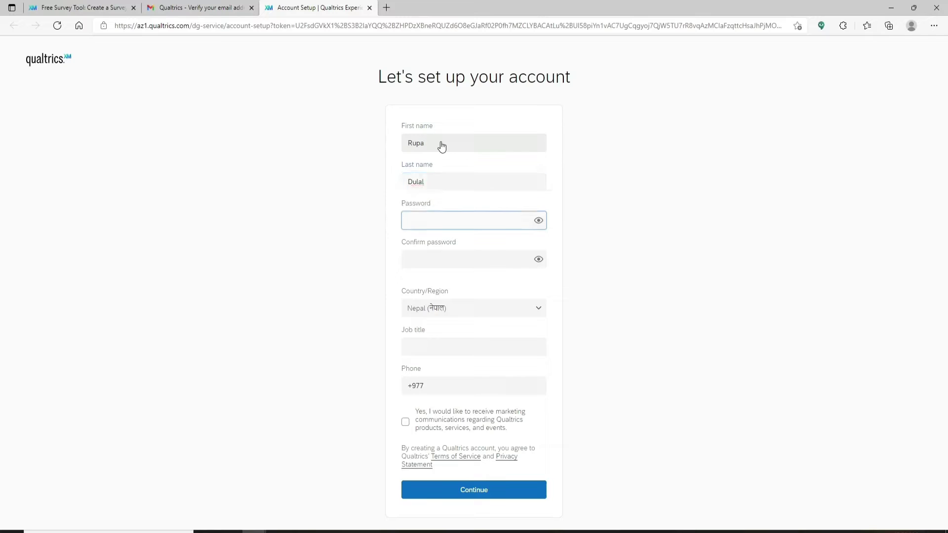
type("•••••••••••••••••")
left_click(429, 254)
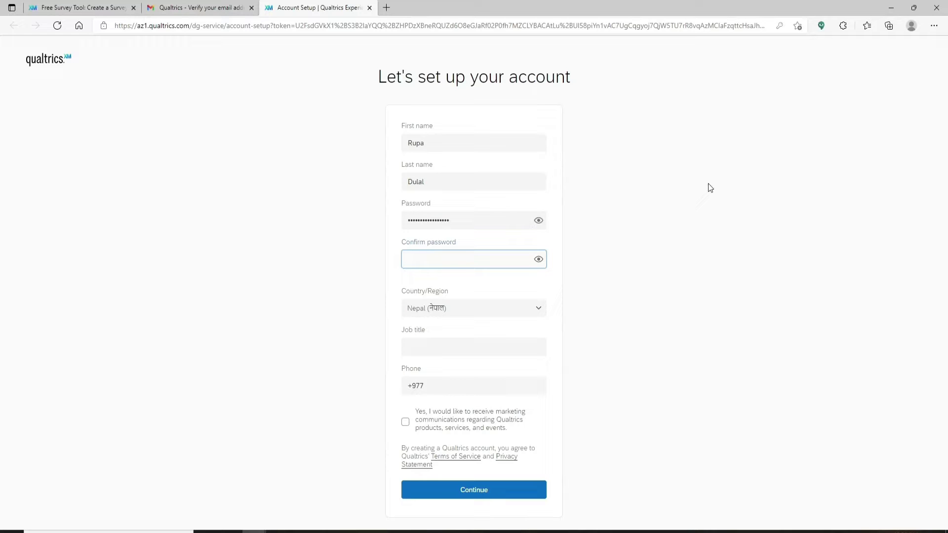
type("•••••••••••••••")
Keep Nepal as country, paste job title Customer Service Representative and the phone number, then submit.
left_click(481, 310)
left_click(540, 310)
left_click(447, 348)
type("Customer Service Representative")
left_click(464, 382)
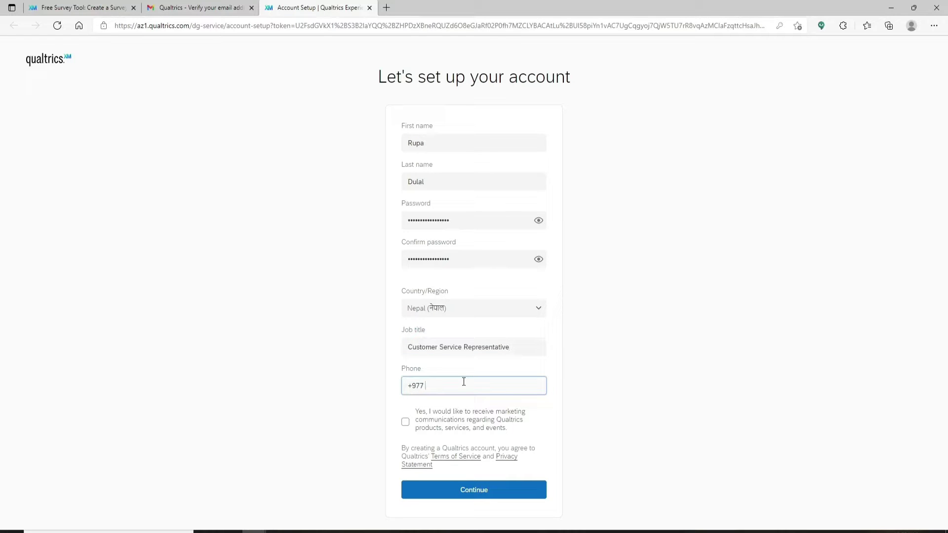
key("ctrl+v")
left_click(405, 424)
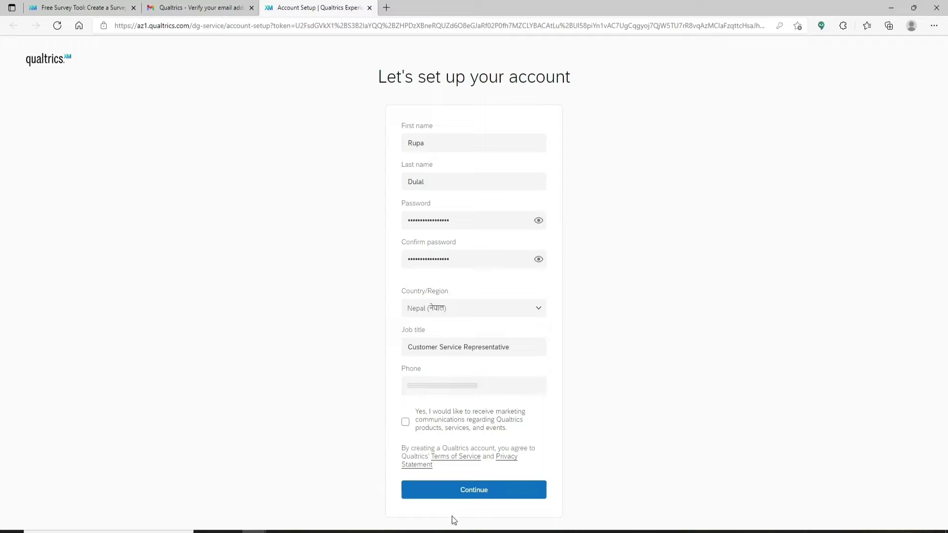
left_click(483, 492)
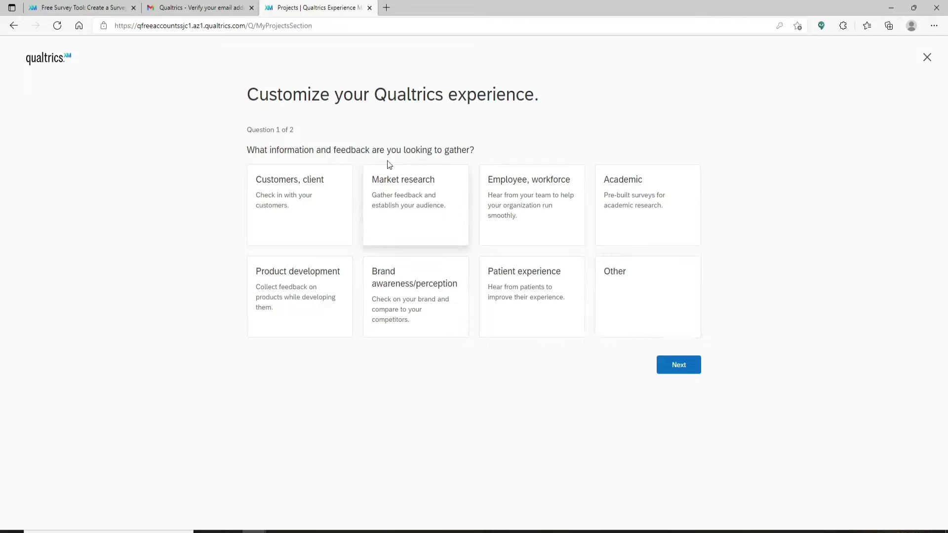
Answer the setup questions with Other and Discover Qualtrics, then close the welcome tour.
left_click(647, 296)
left_click(678, 365)
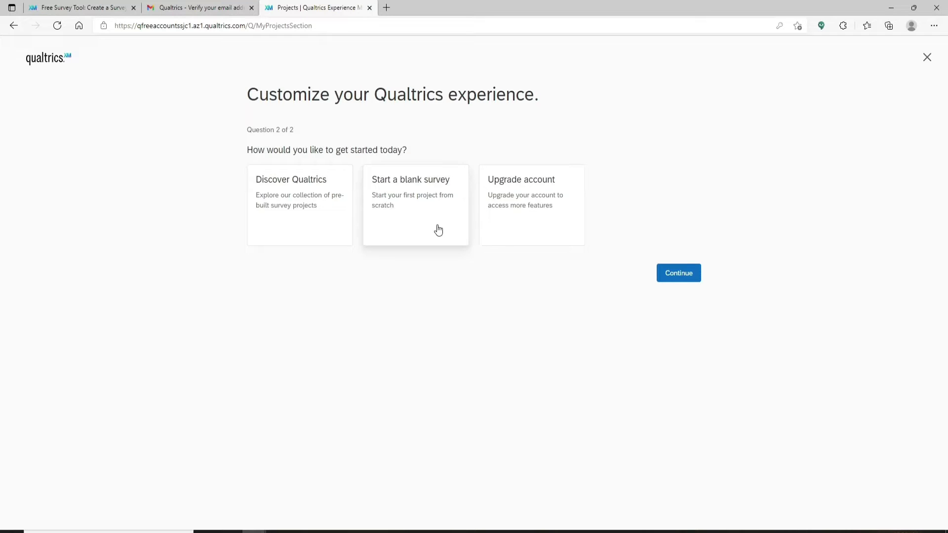
left_click(683, 275)
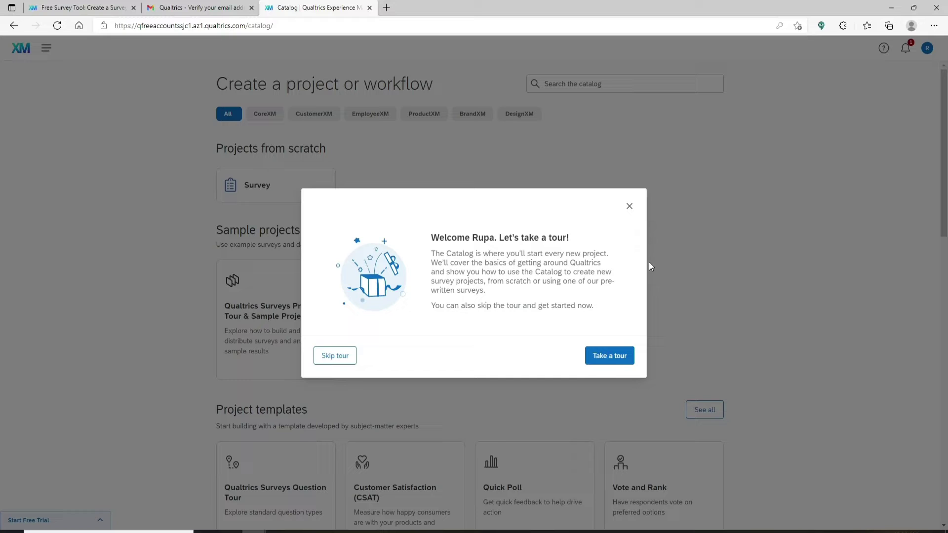
left_click(612, 354)
scroll(390, 293, "down", 9)
scroll(389, 292, "up", 5)
scroll(390, 292, "up", 4)
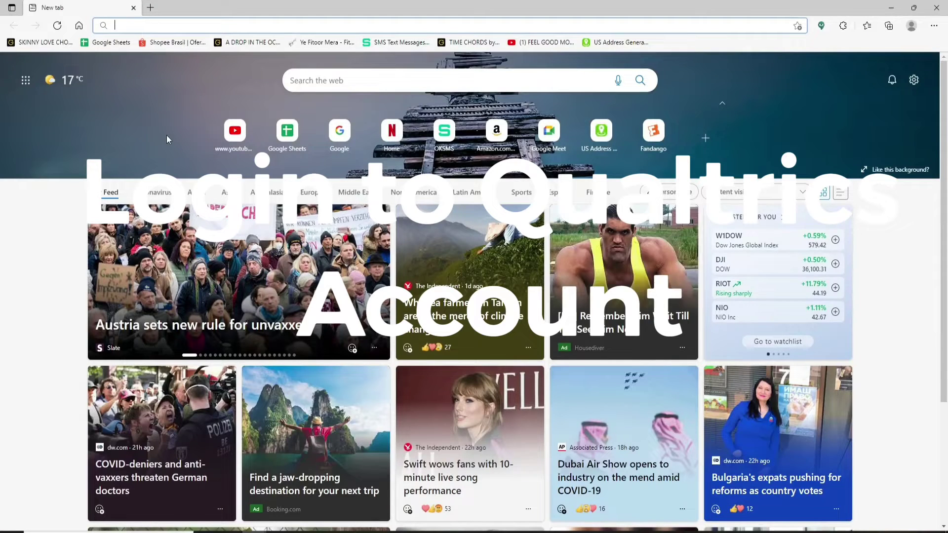
type("www.")
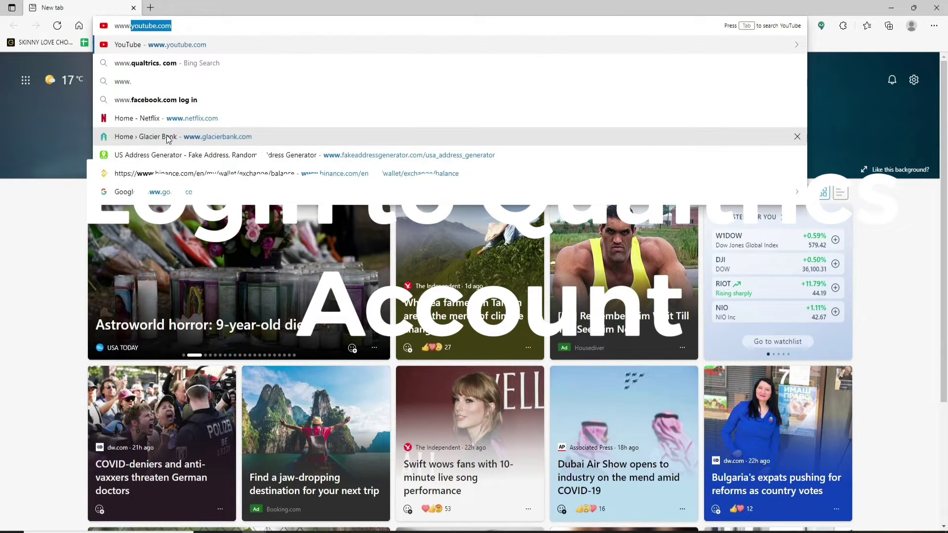
type("qualtrics.com")
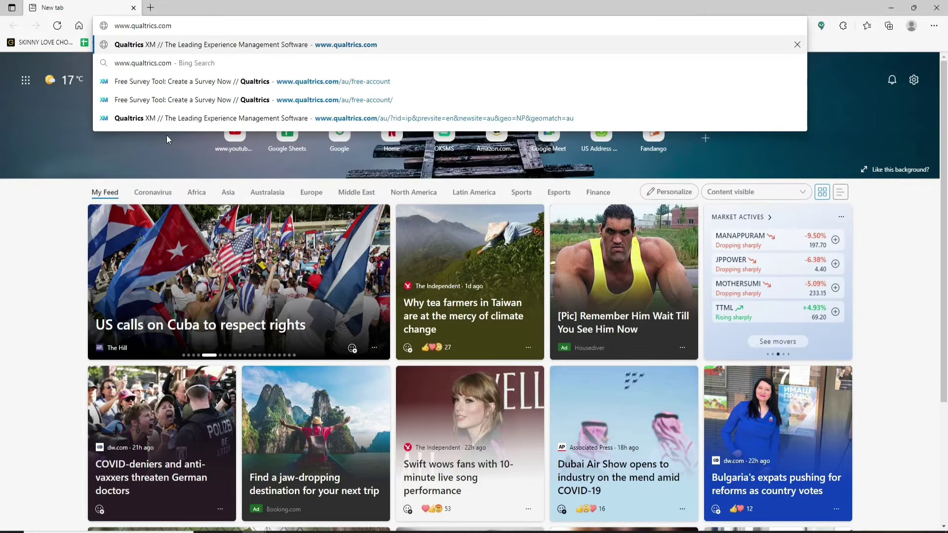
key("Return")
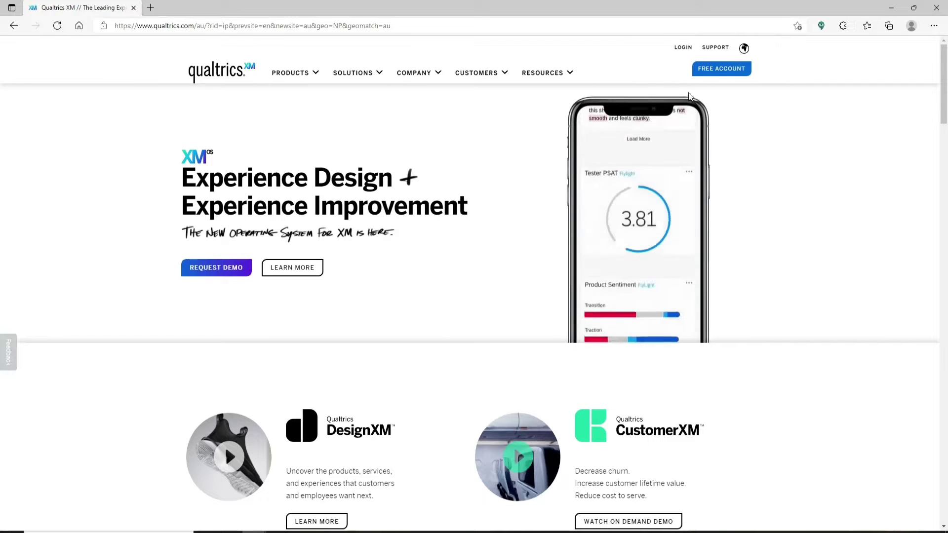
left_click(684, 49)
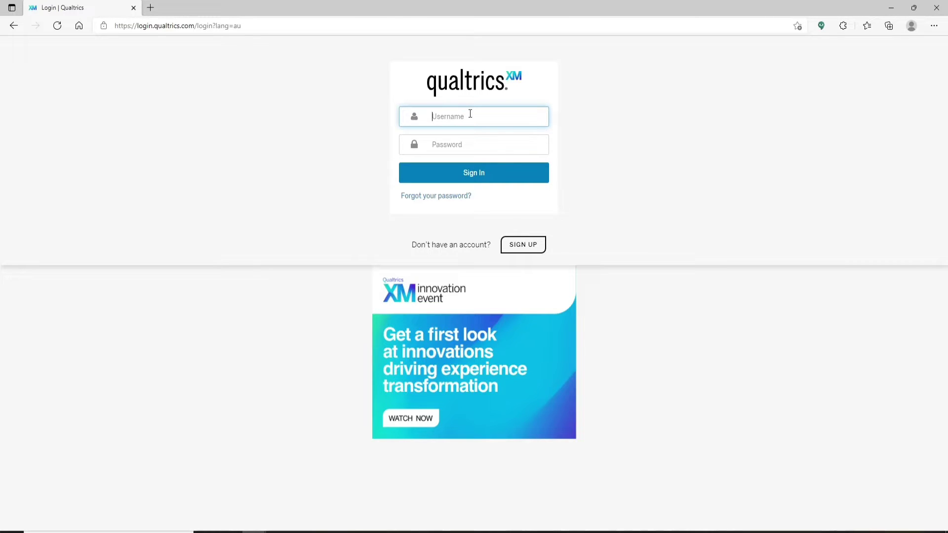
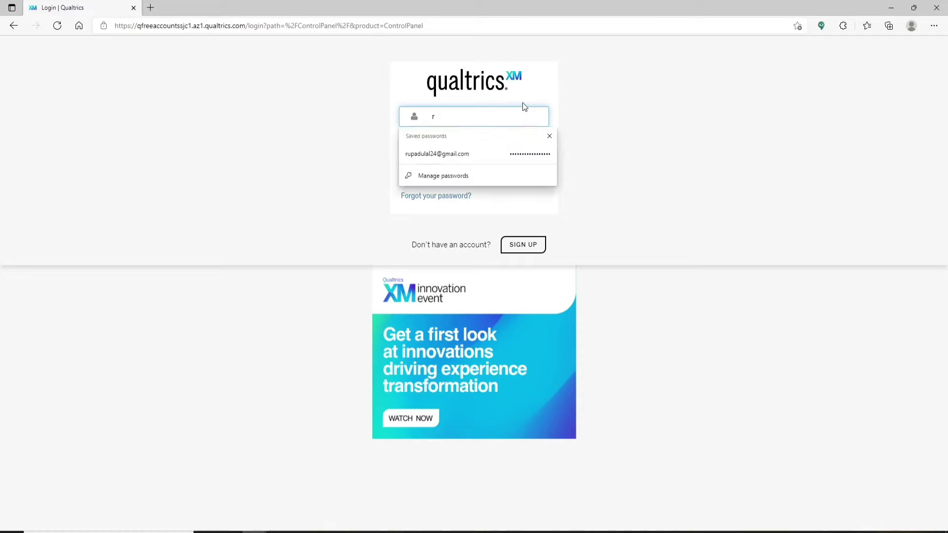
key("Tab")
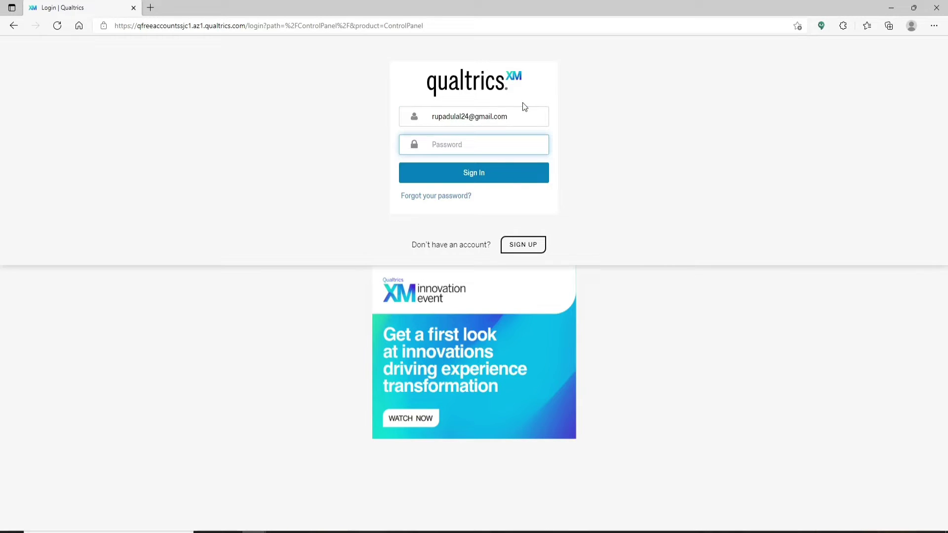
type("*****************")
left_click(471, 179)
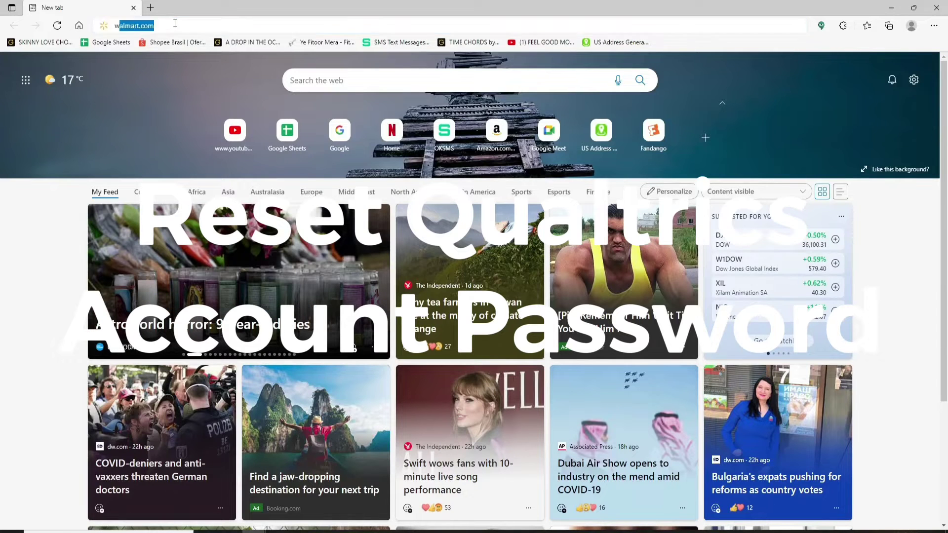
Return to the Qualtrics login page and enter the account username.
type("www.qua")
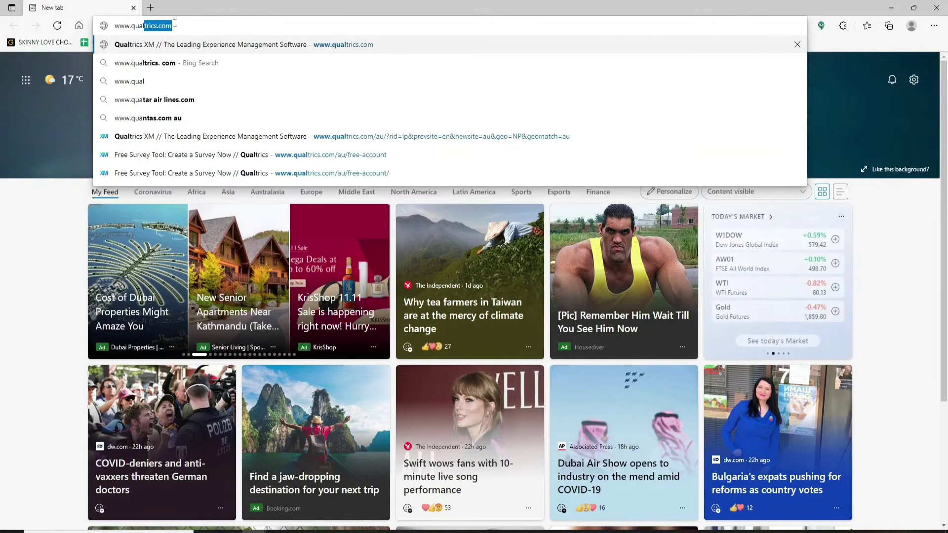
type("ltrics.com")
key("Return")
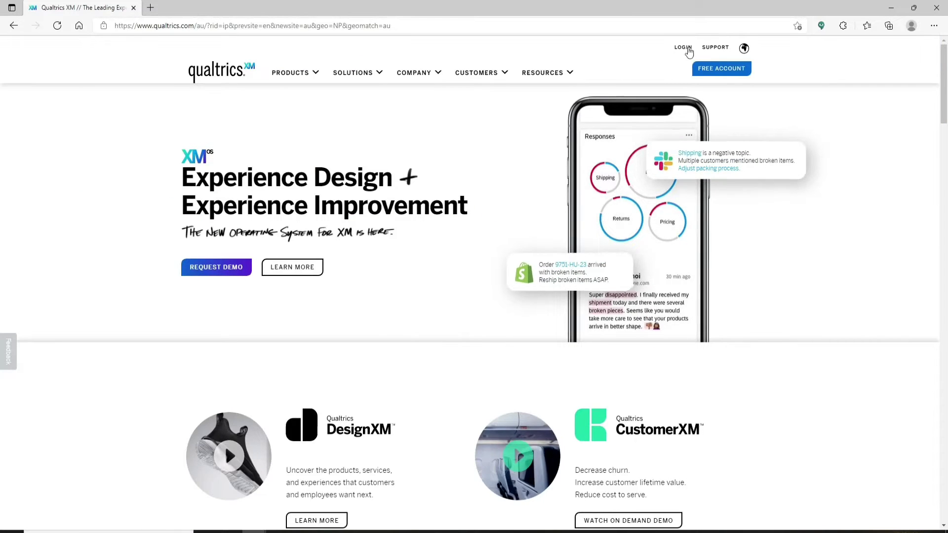
left_click(683, 50)
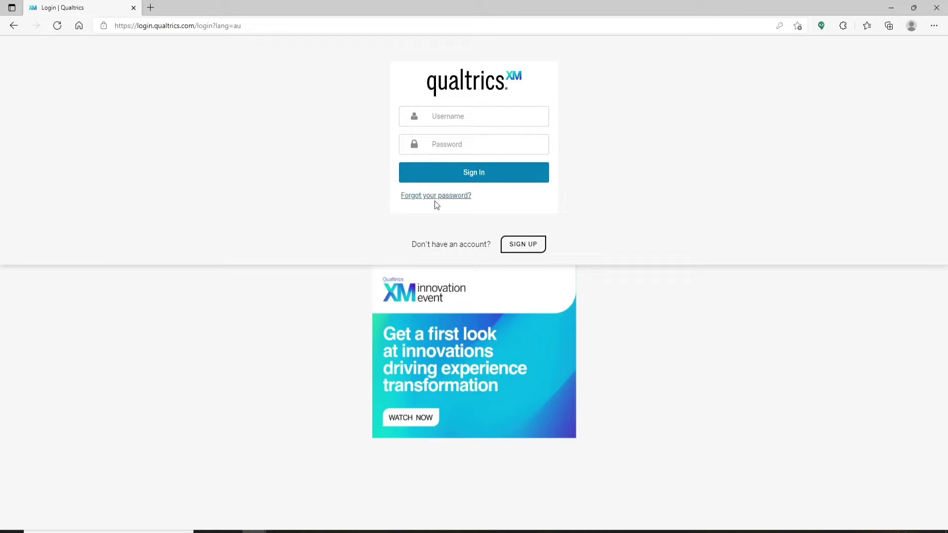
left_click(442, 119)
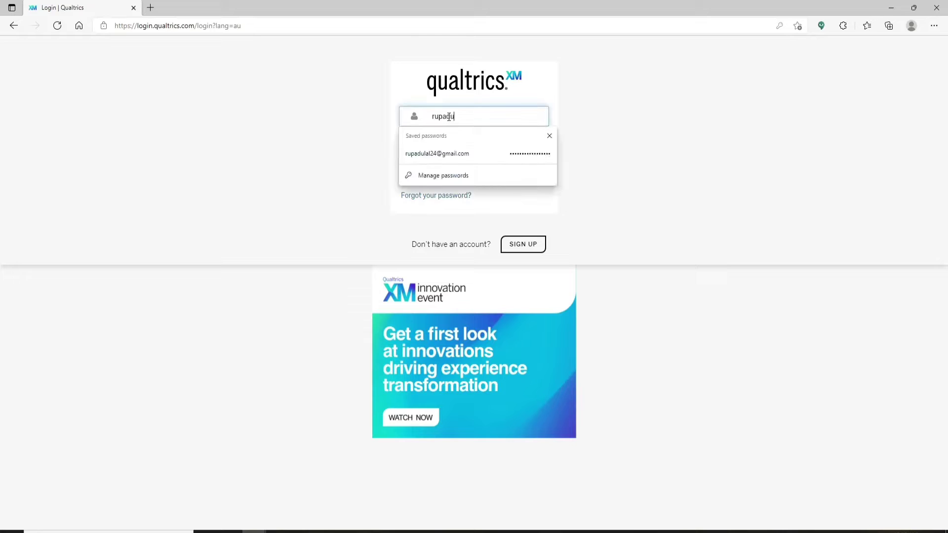
left_click(649, 174)
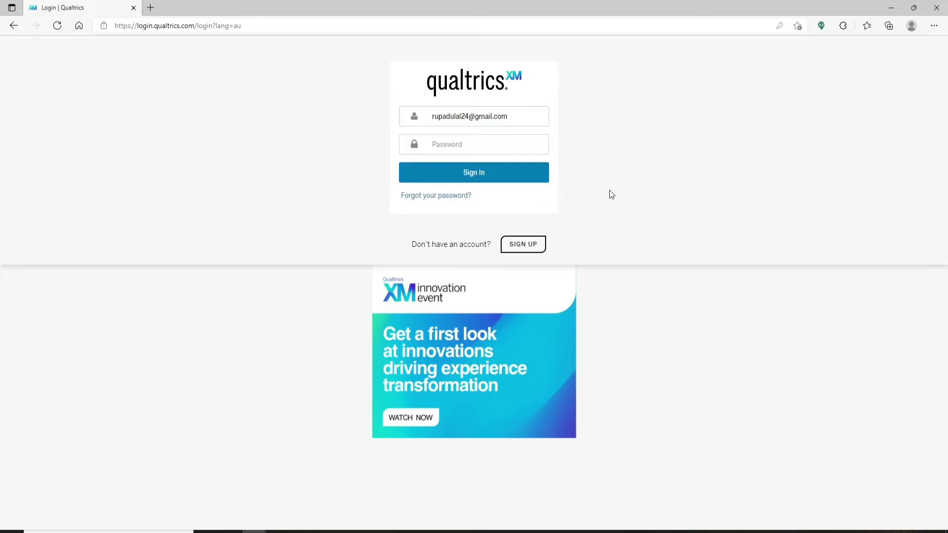
left_click(475, 145)
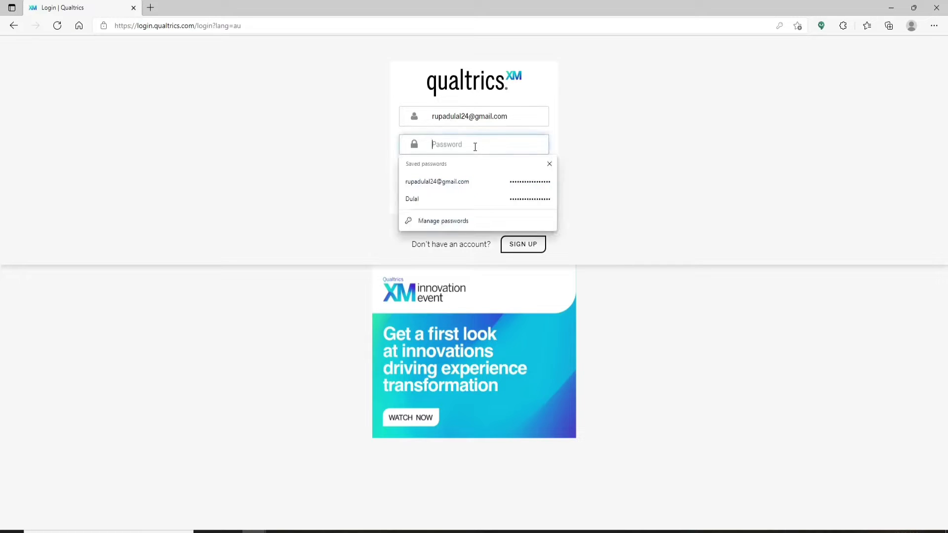
left_click(318, 153)
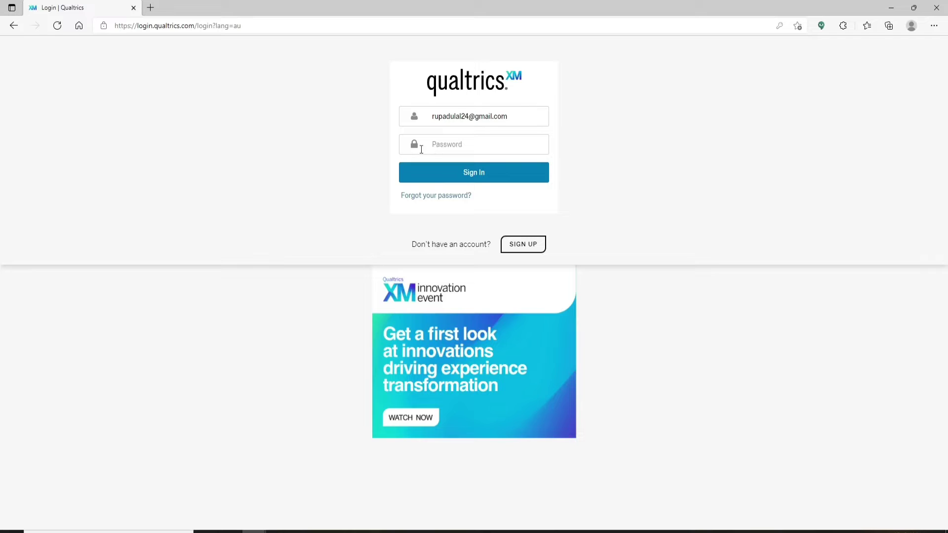
Use Forgot your password?, tick I'm not a robot, and send the reset email.
left_click(439, 196)
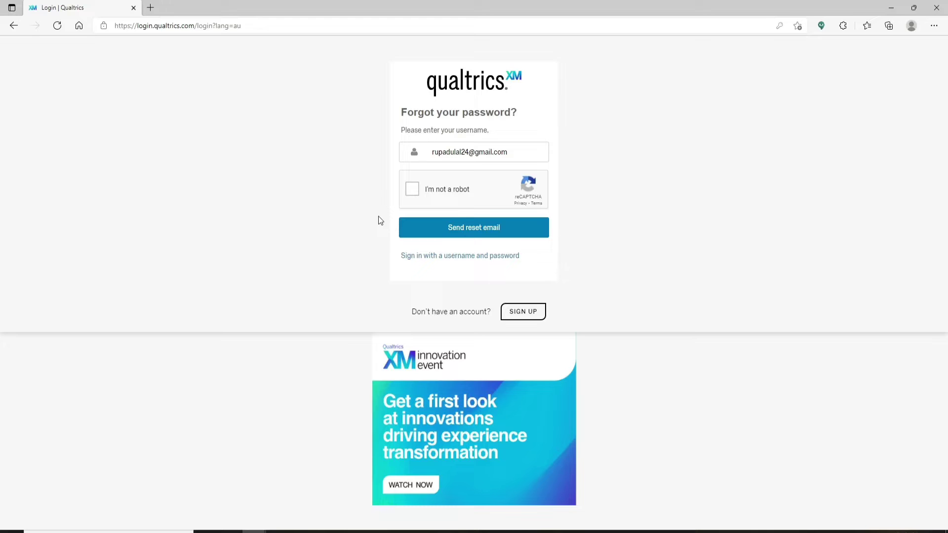
left_click(414, 190)
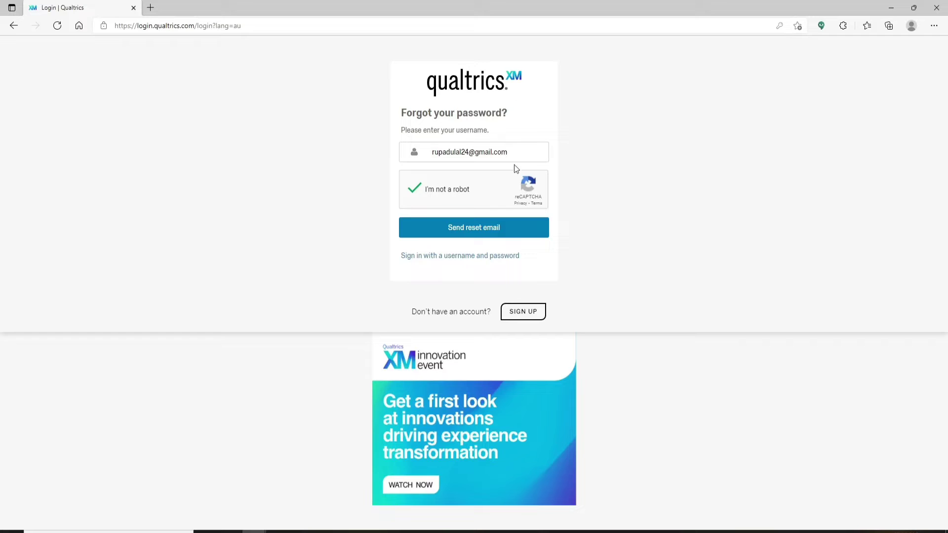
left_click(475, 230)
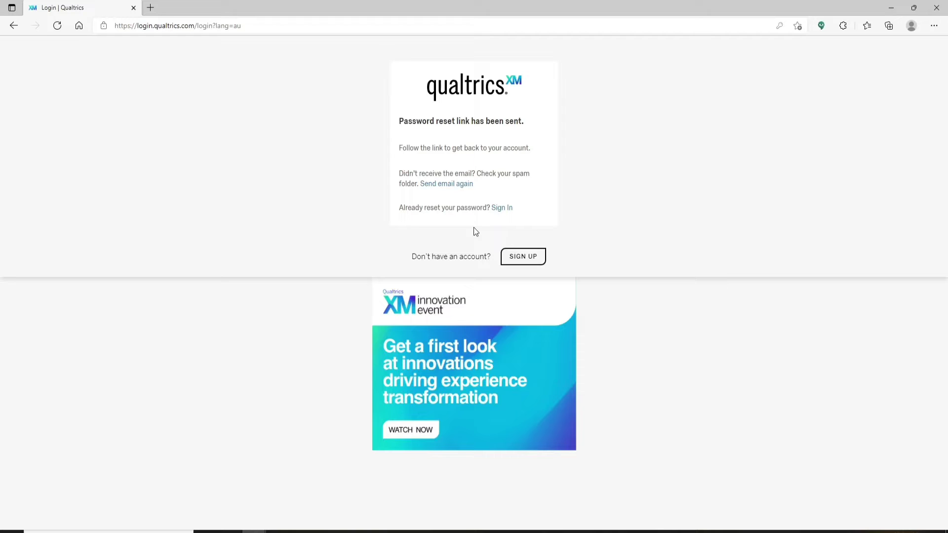
In Gmail, open the Qualtrics Password Reset Request email and follow its Set new password link.
left_click(151, 7)
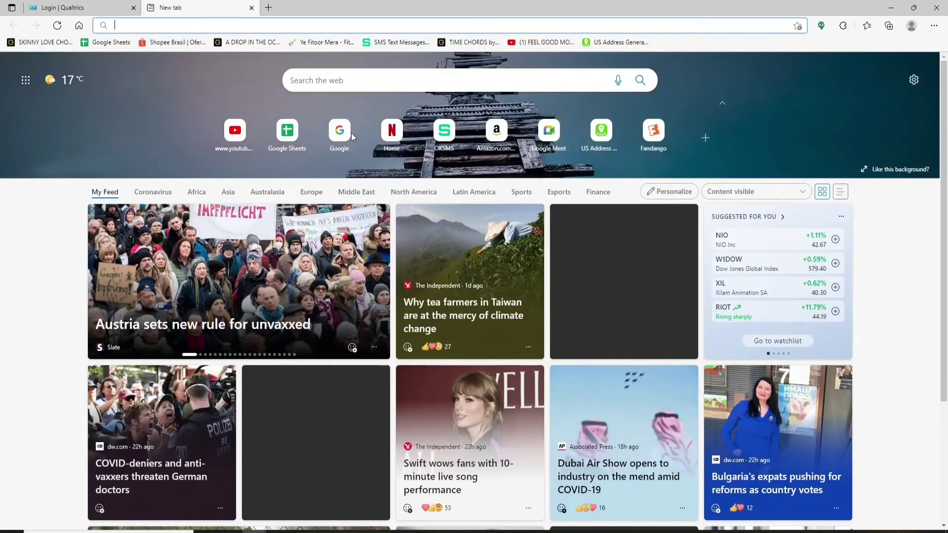
type("google.com/mail/u/0/?ogbl#inbox")
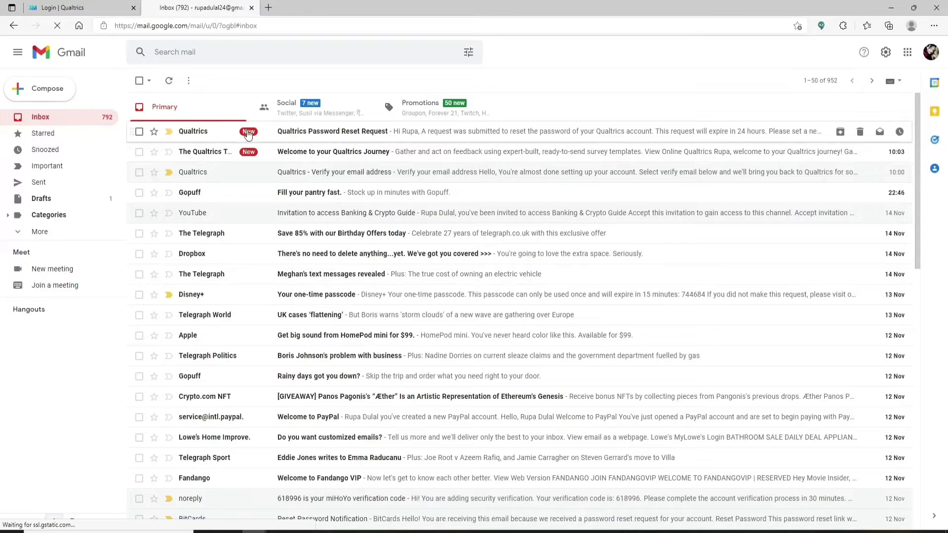
left_click(308, 132)
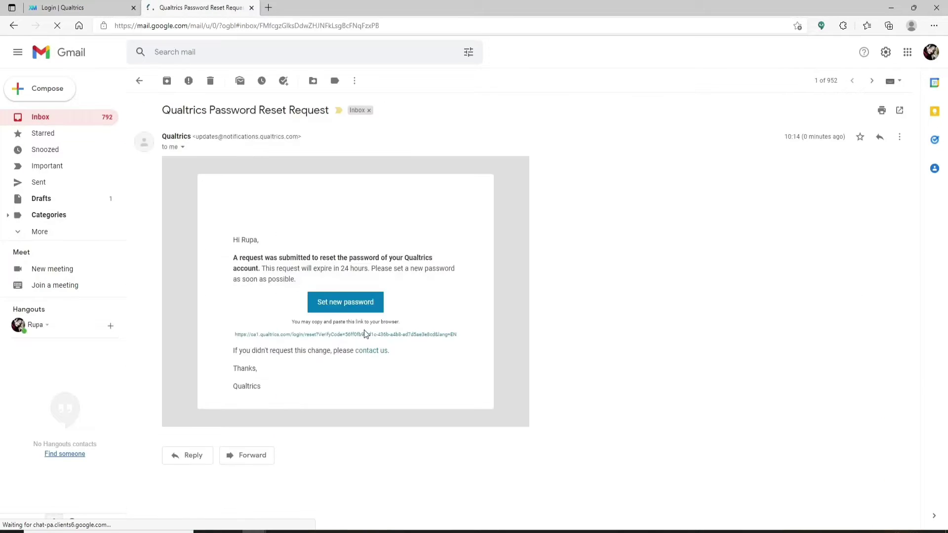
left_click(345, 304)
left_click(474, 135)
left_click(635, 116)
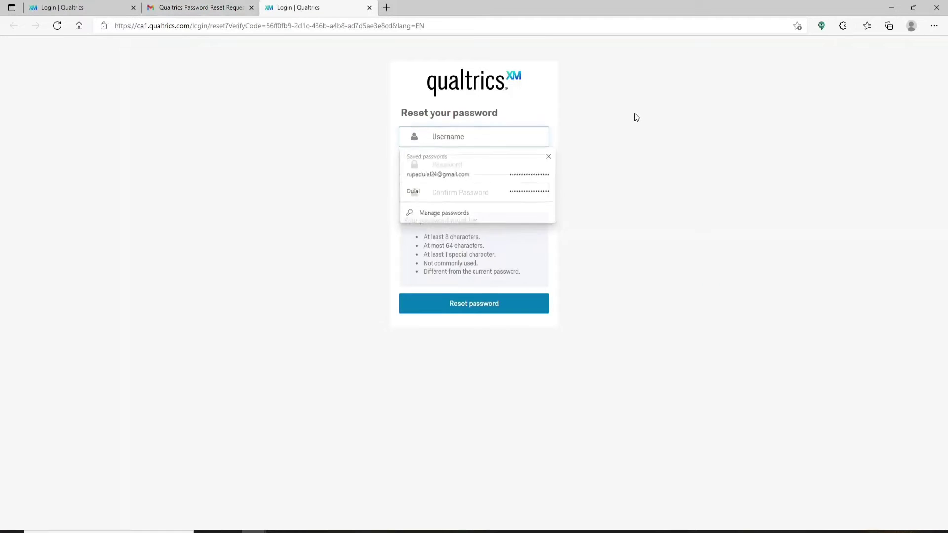
Reset the password with the saved username and a new, confirmed password, then sign in again.
left_click(493, 138)
left_click(442, 172)
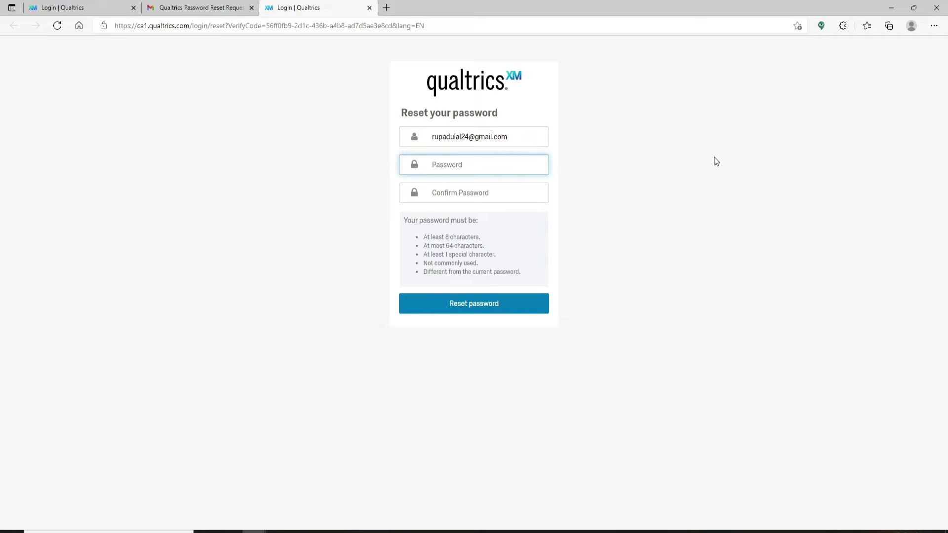
type("****************")
key("Tab")
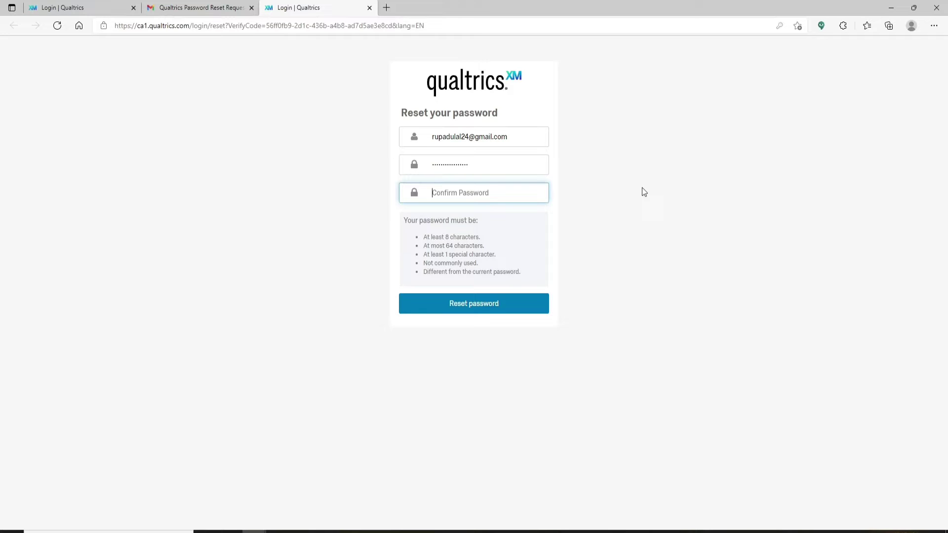
key("ctrl+v")
left_click(483, 305)
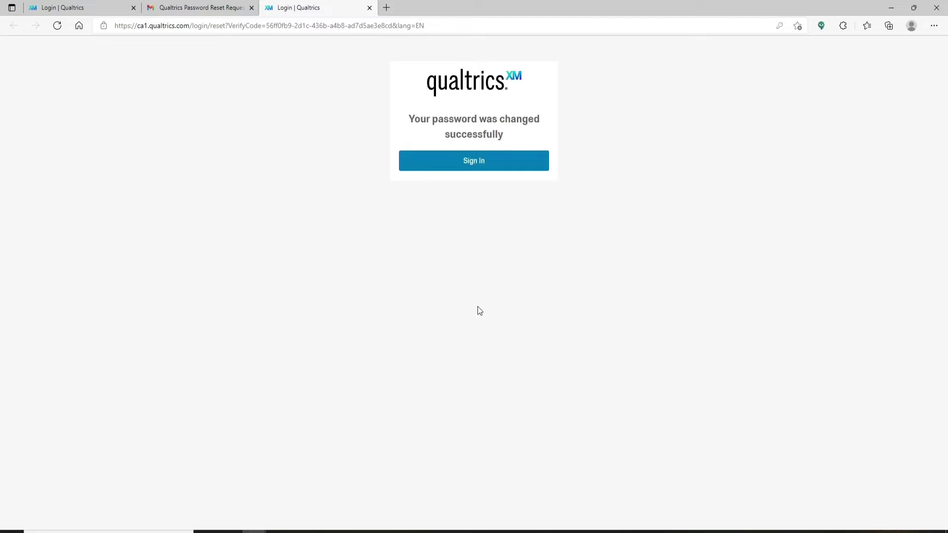
left_click(480, 166)
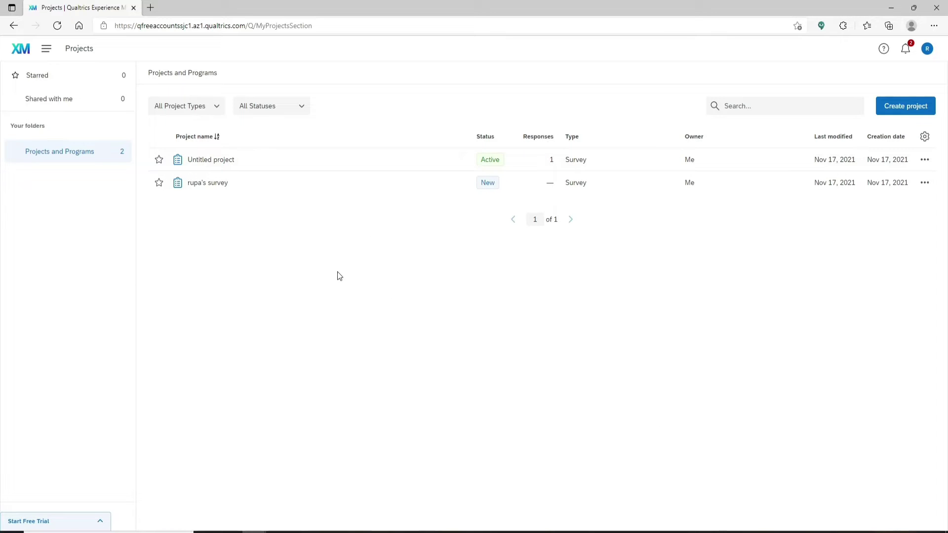
Open Untitled project from the Projects list in the survey editor.
left_click(241, 163)
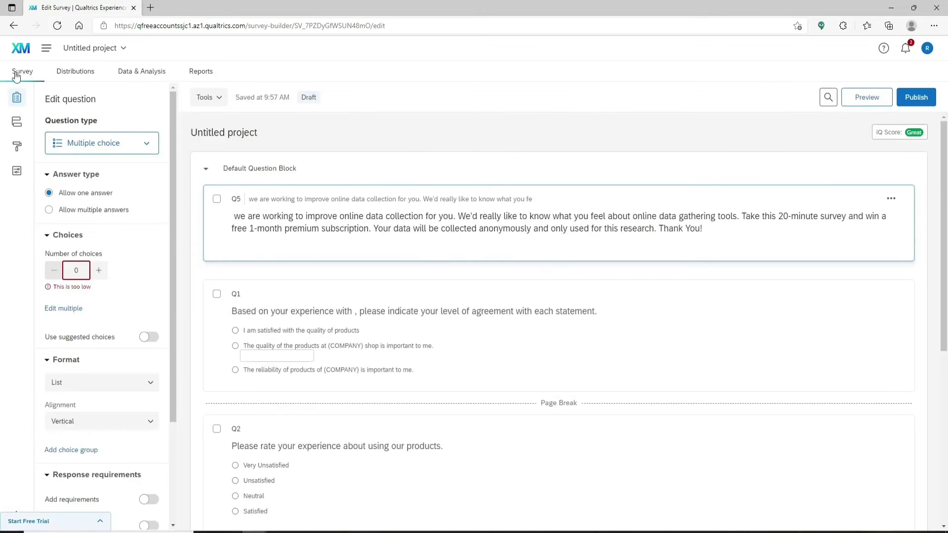
Switch the Back button On under Survey options > Responses.
left_click(16, 173)
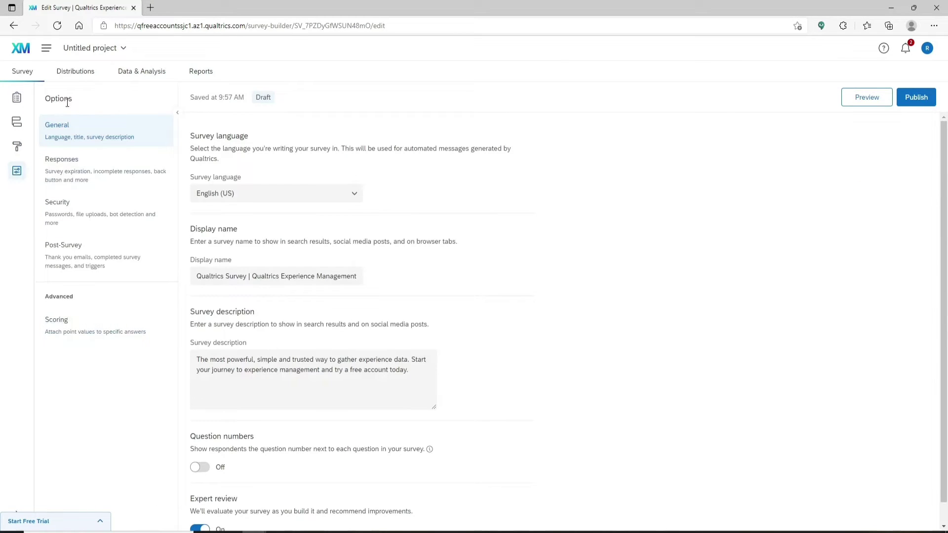
left_click(73, 173)
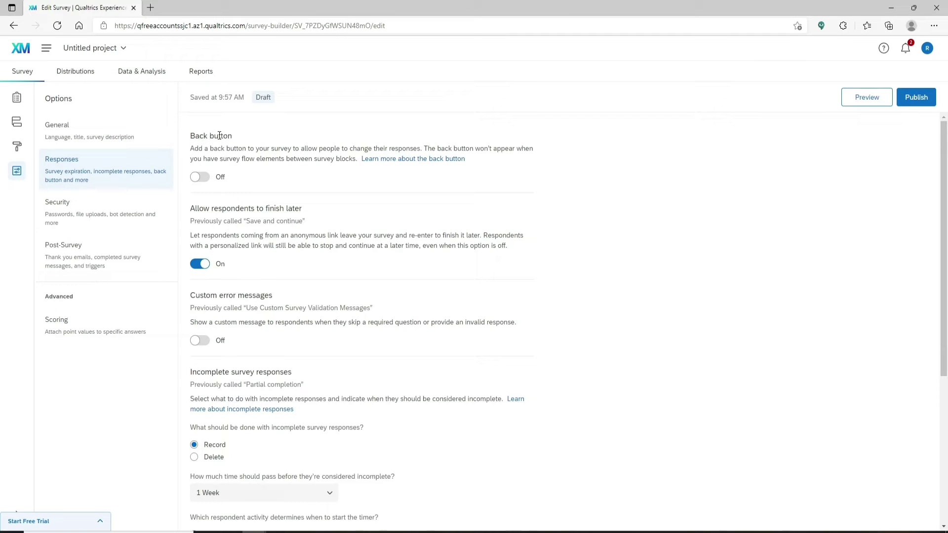
left_click(202, 178)
Publish the survey, then preview it and rate the product as Unsatisfied.
left_click(917, 98)
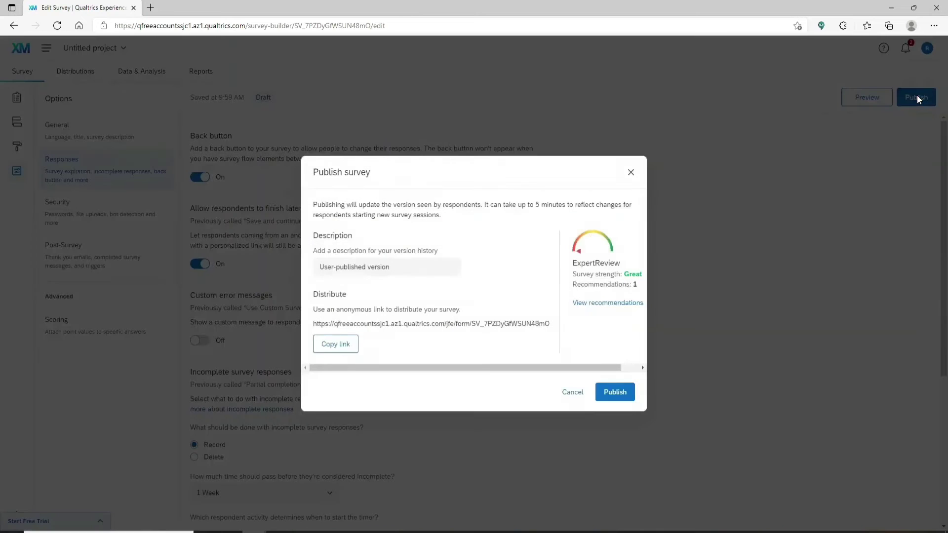
left_click(616, 393)
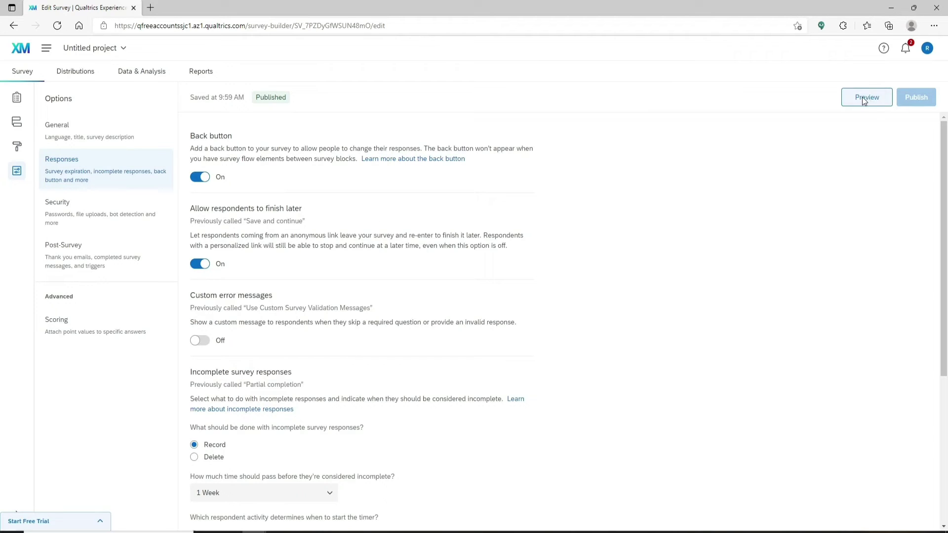
left_click(868, 98)
left_click(362, 197)
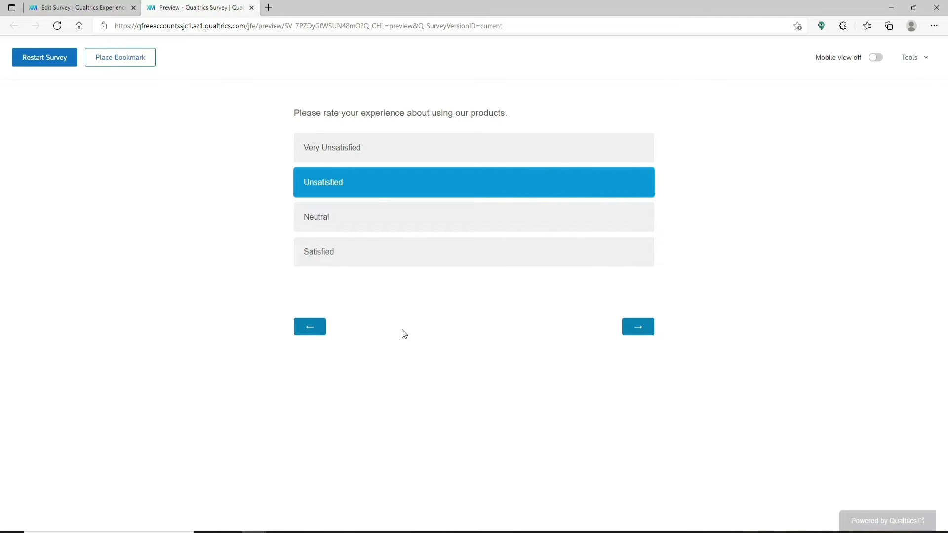
In the preview, go back a page, pick the product reliability statement, and advance two pages.
left_click(307, 331)
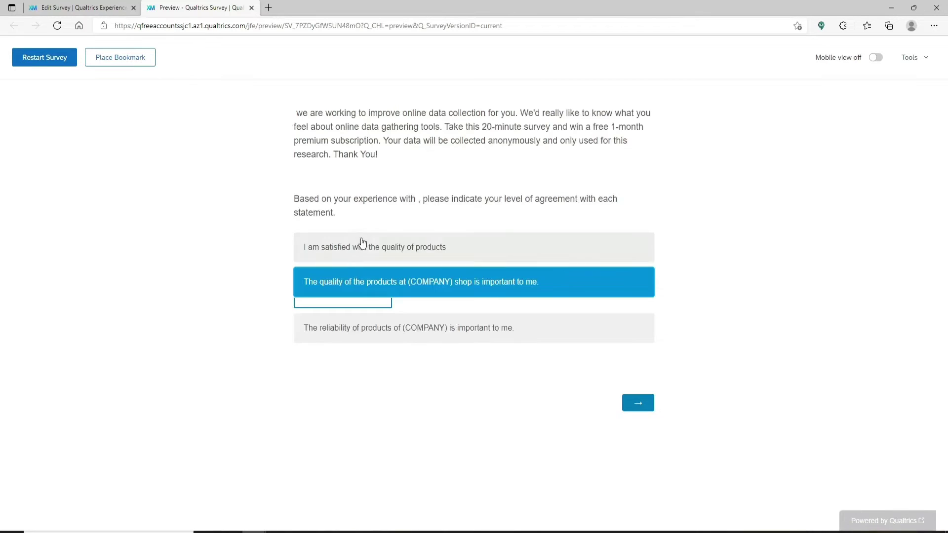
left_click(385, 330)
left_click(640, 405)
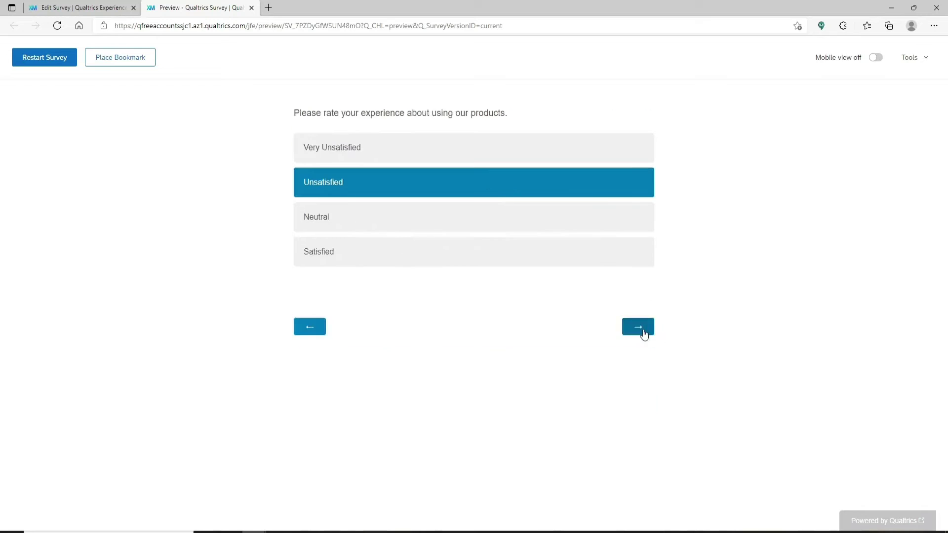
left_click(639, 327)
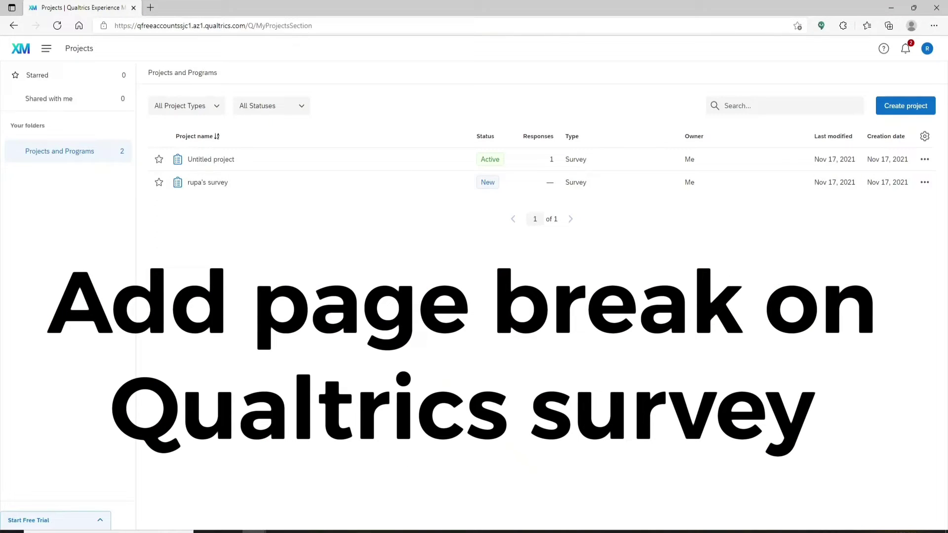
Open Untitled project from the Projects list in the survey builder.
left_click(242, 162)
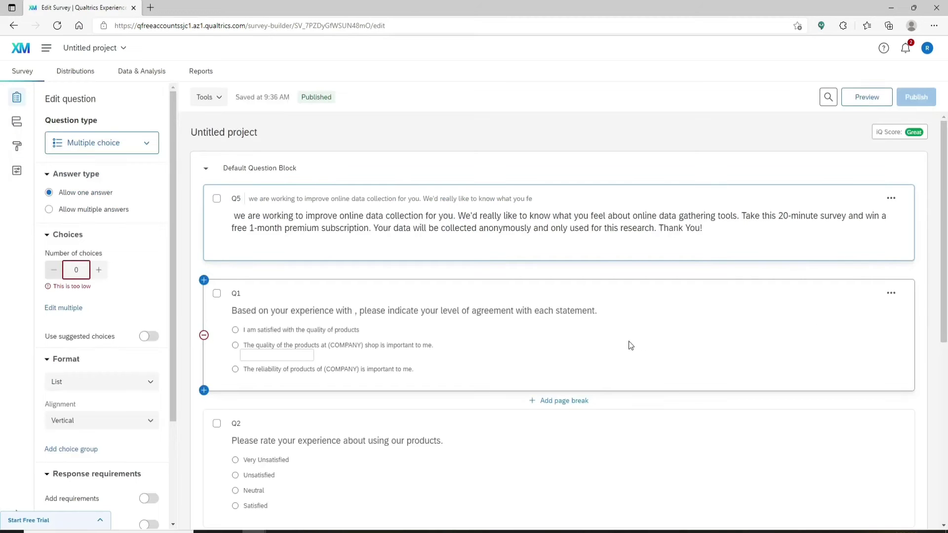
scroll(615, 349, "down", 3)
scroll(615, 349, "up", 3)
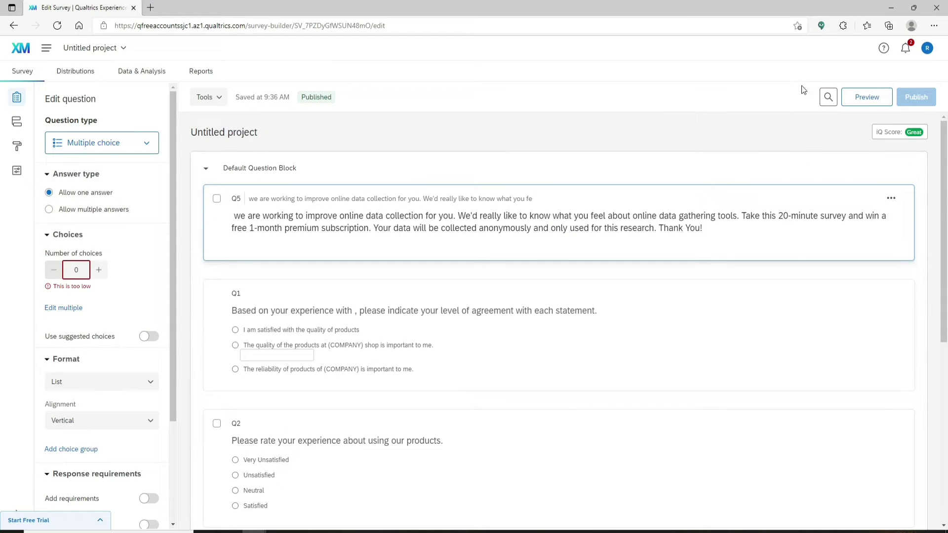
left_click(867, 97)
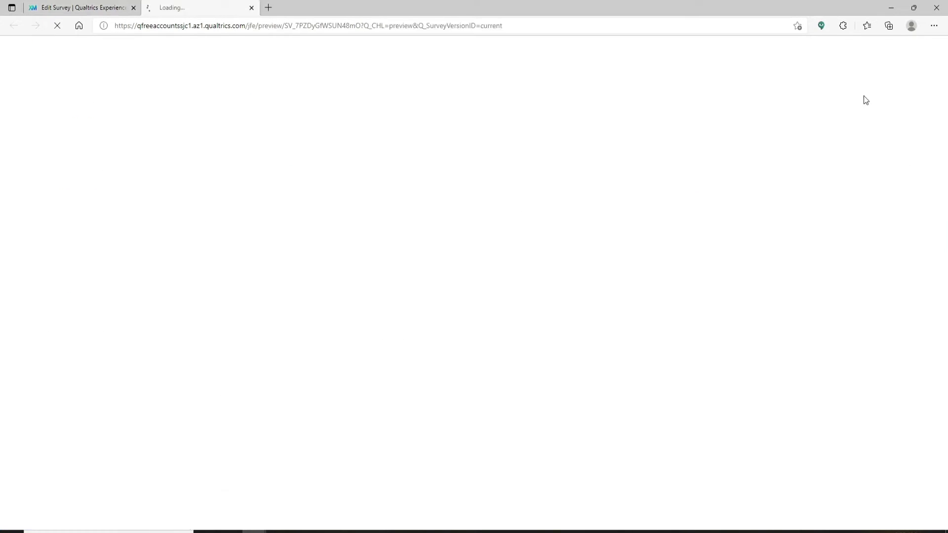
scroll(432, 373, "down", 2)
scroll(432, 373, "up", 2)
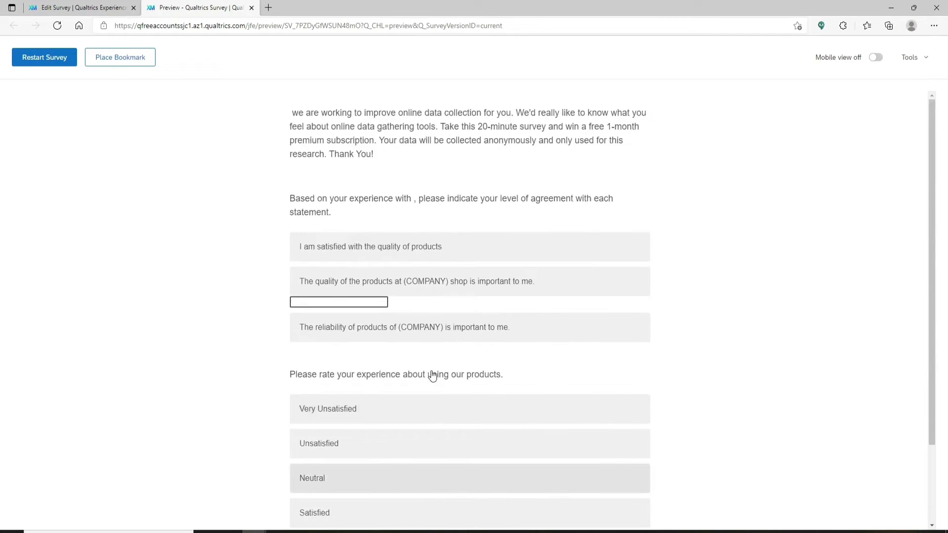
scroll(432, 373, "down", 2)
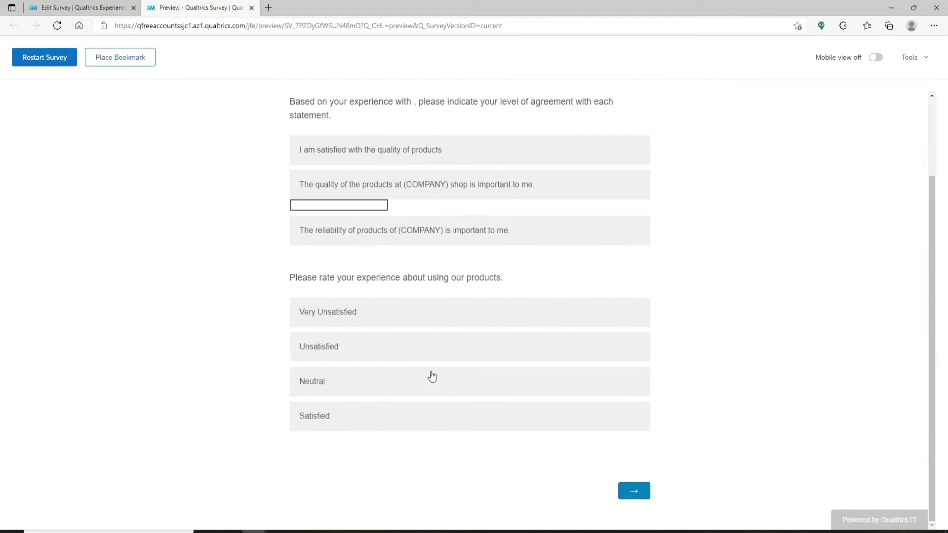
scroll(431, 375, "up", 2)
scroll(482, 378, "down", 2)
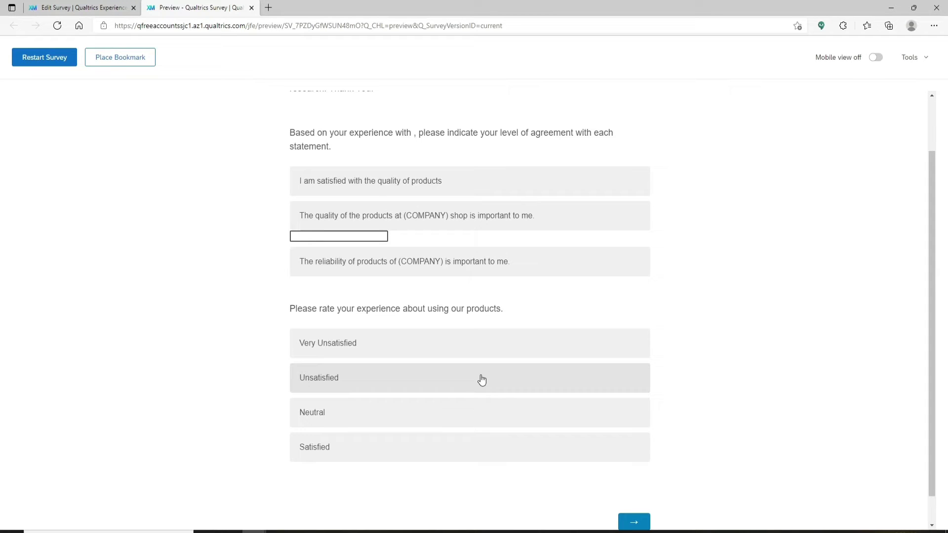
key("ctrl+w")
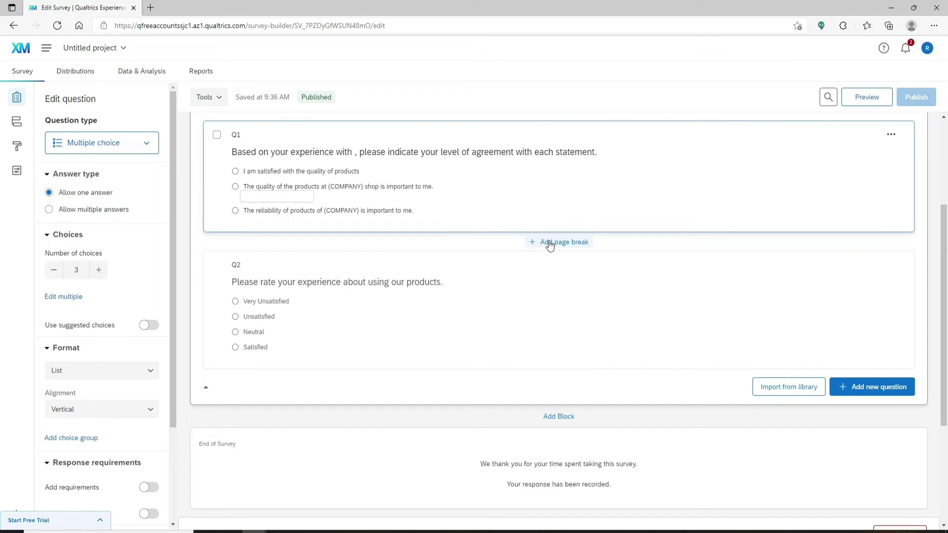
Insert a page break between Q1 and Q2.
left_click(549, 245)
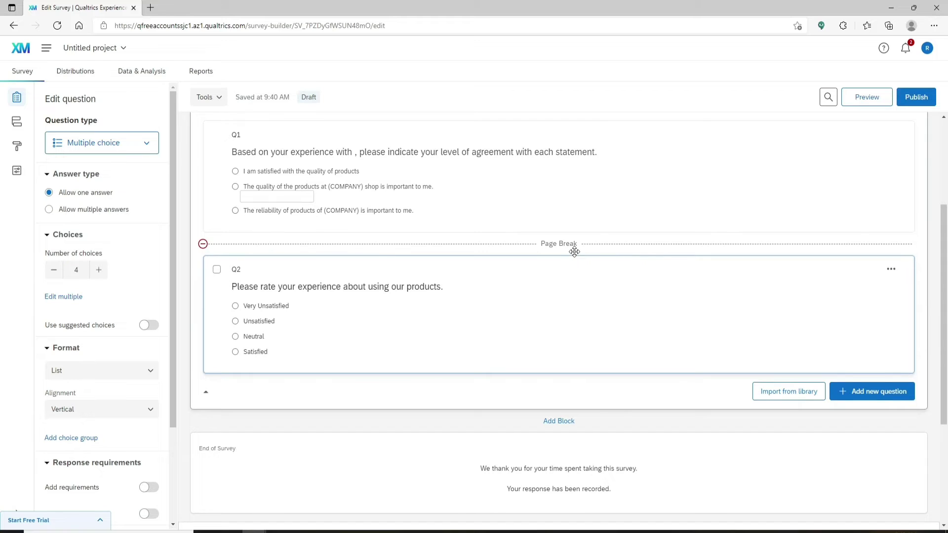
scroll(575, 252, "down", 4)
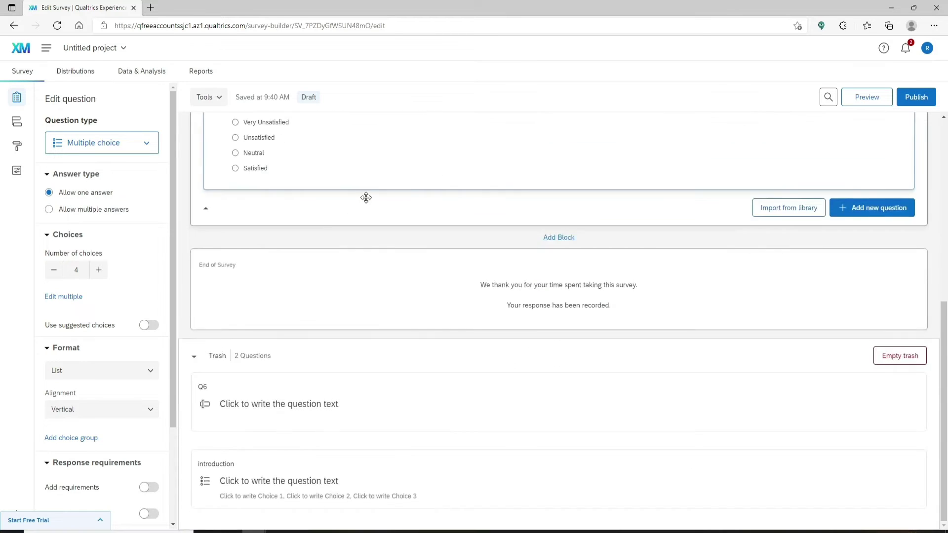
scroll(322, 286, "up", 2)
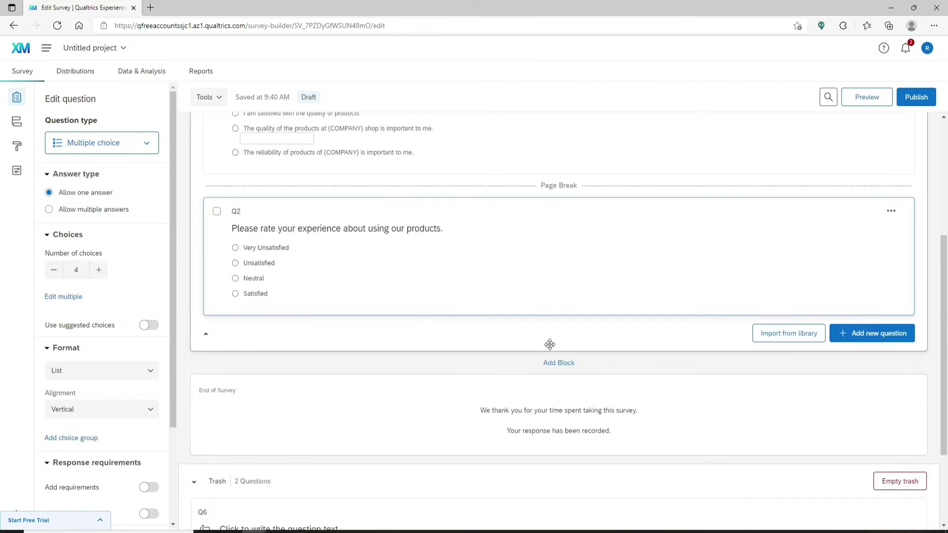
Add a new multiple-choice question Q6 with a page break before it.
left_click(861, 332)
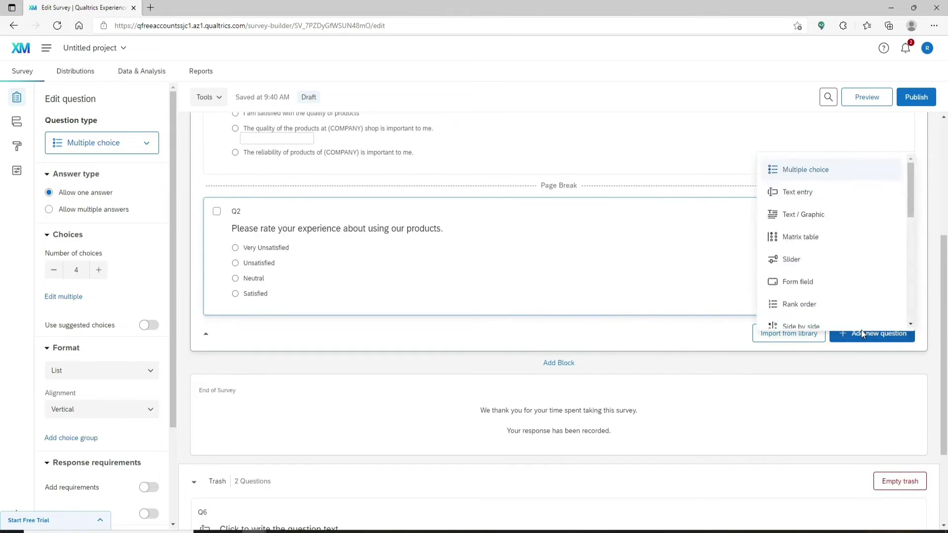
left_click(820, 170)
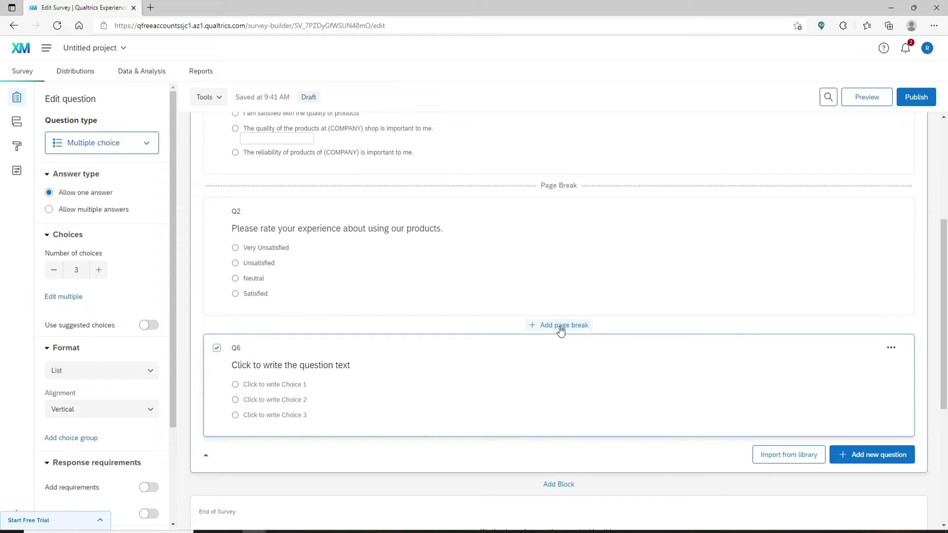
left_click(560, 329)
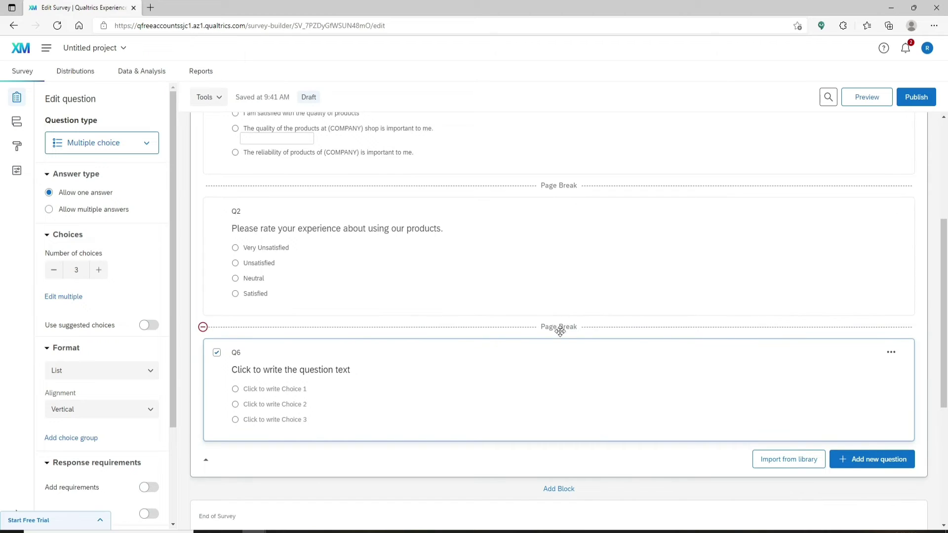
scroll(539, 353, "up", 5)
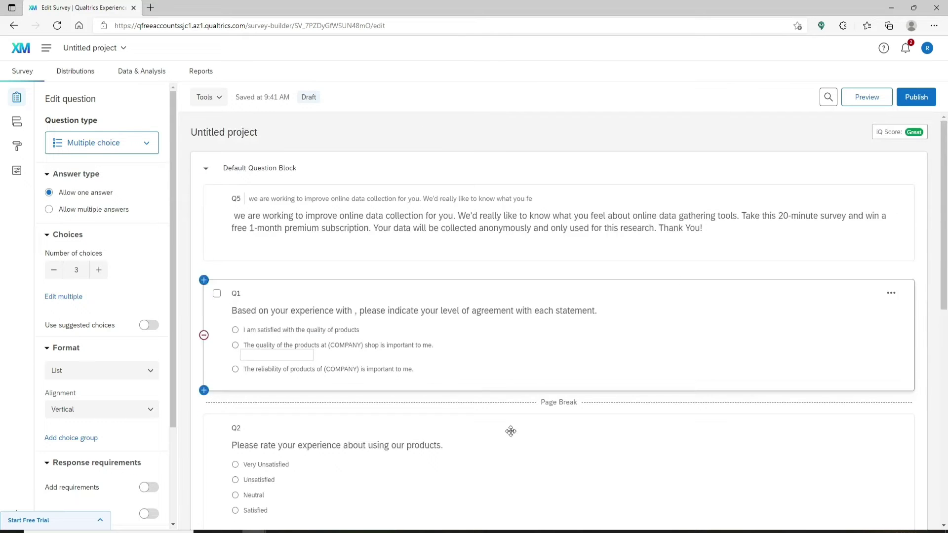
Preview the survey, step to its next page, and return to the Edit Survey tab.
left_click(868, 97)
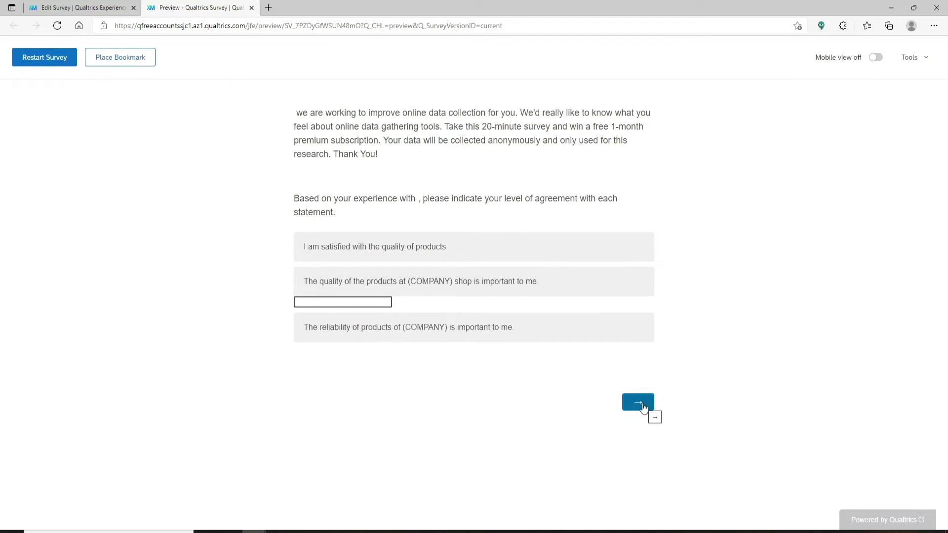
left_click(636, 328)
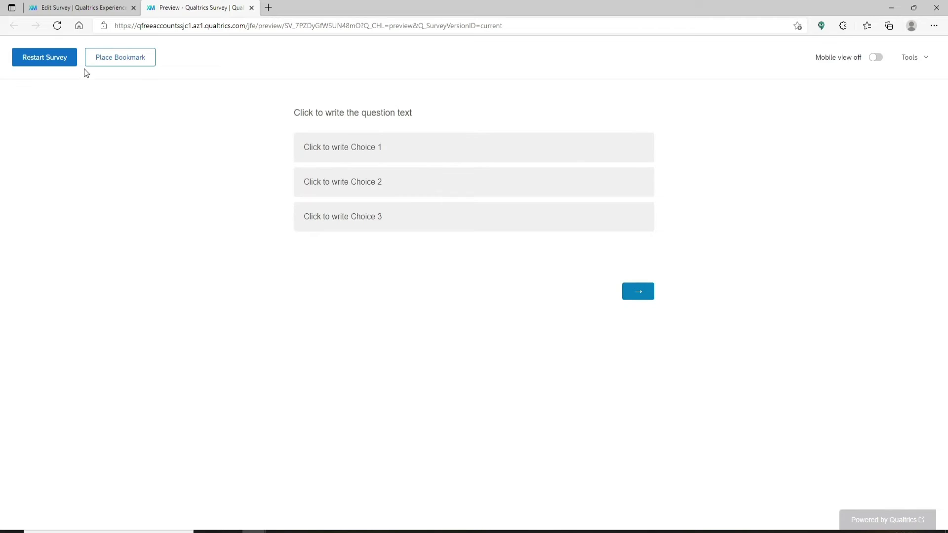
left_click(92, 11)
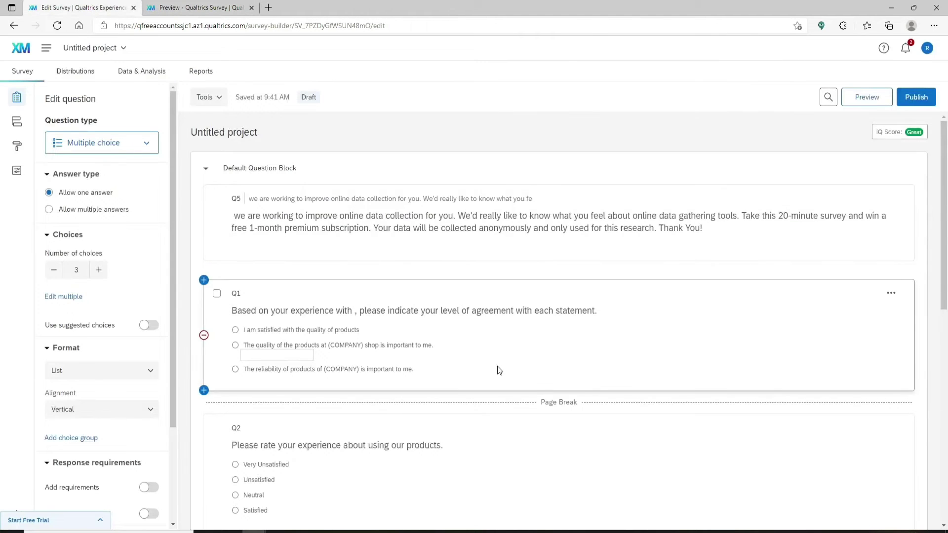
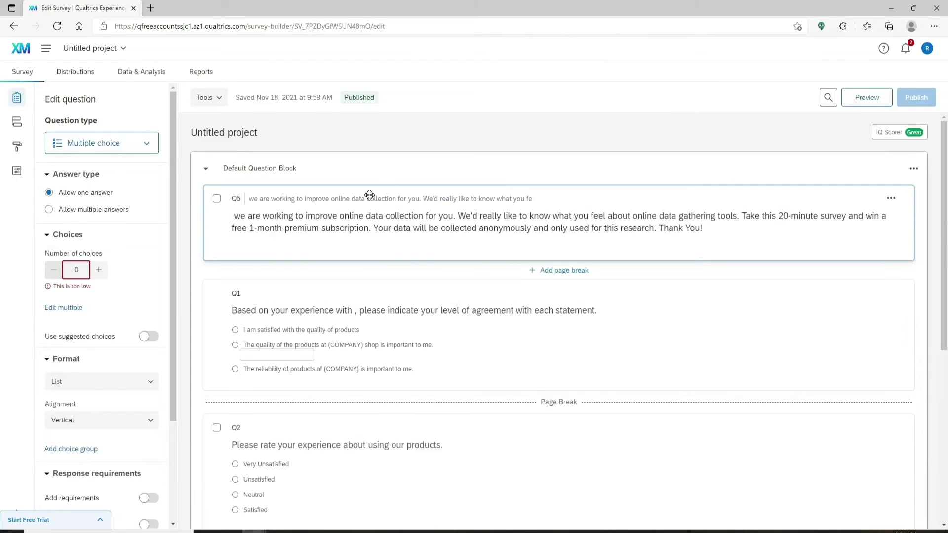
Open the Q5 introduction in the Rich Content Editor and select the phrase 'click on this link.'.
left_click(370, 250)
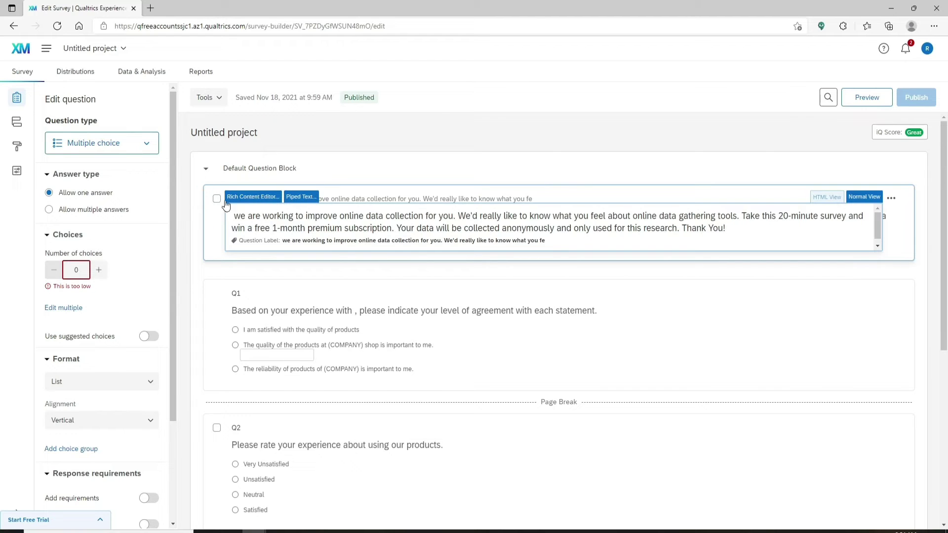
left_click(251, 198)
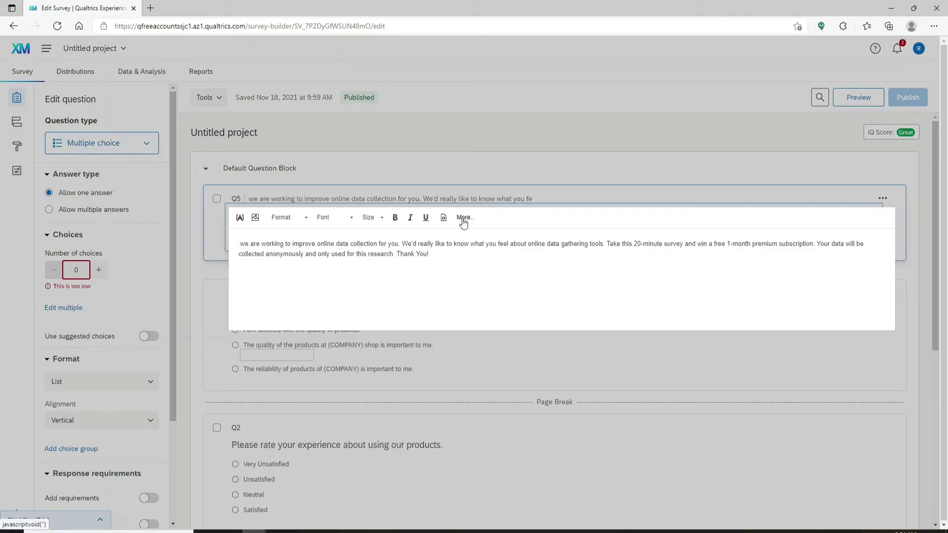
left_click(463, 219)
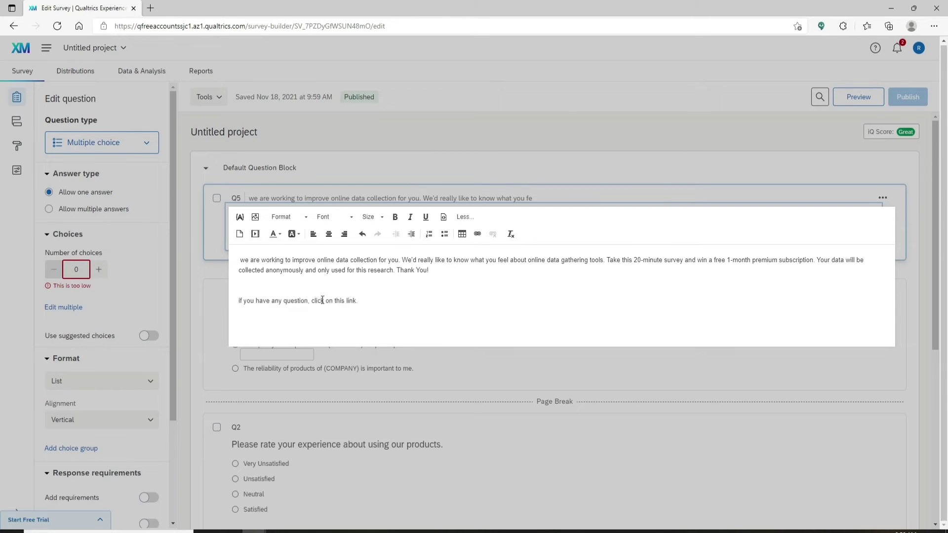
left_click_drag(311, 301, 374, 321)
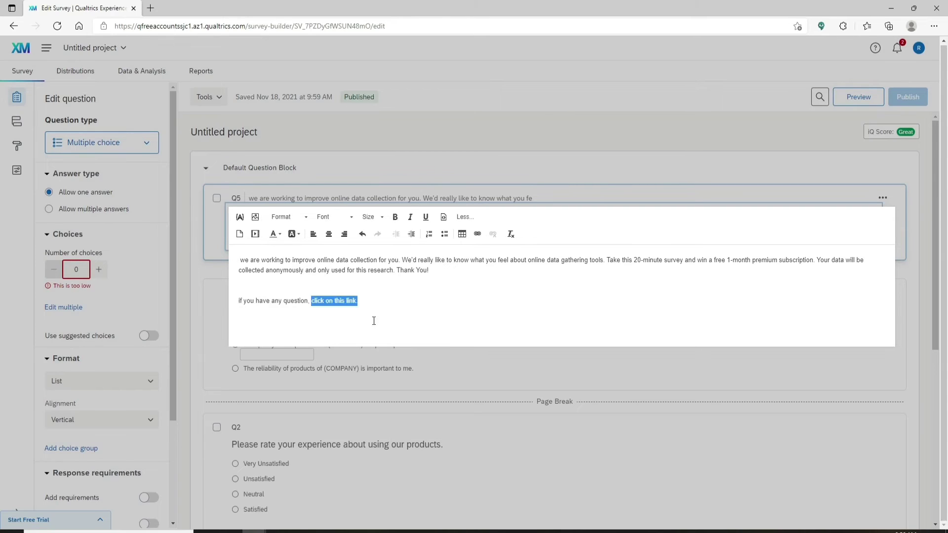
Link the selected phrase to the pasted YouTube video URL, save, and test the link.
left_click(477, 234)
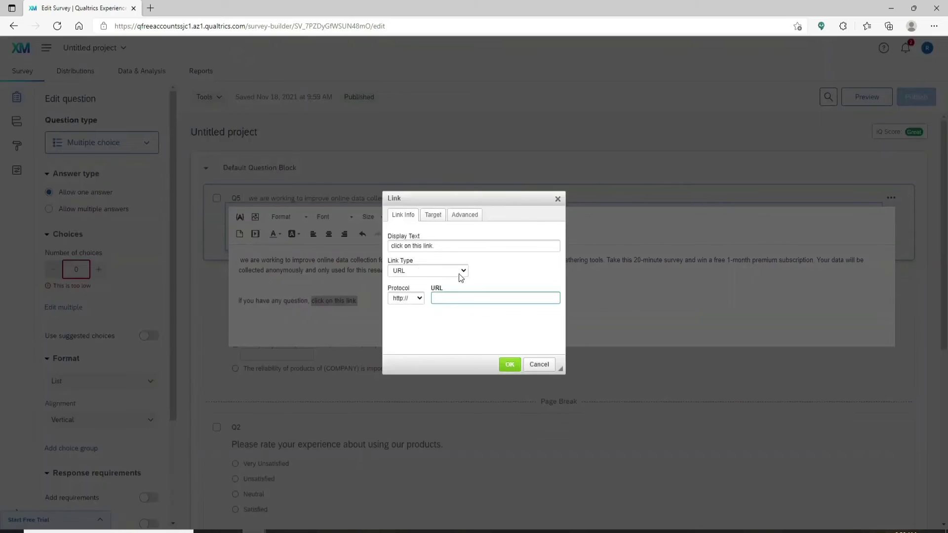
left_click(463, 271)
left_click(412, 283)
left_click(462, 296)
type("youtu.be/mITq9XcTOjc")
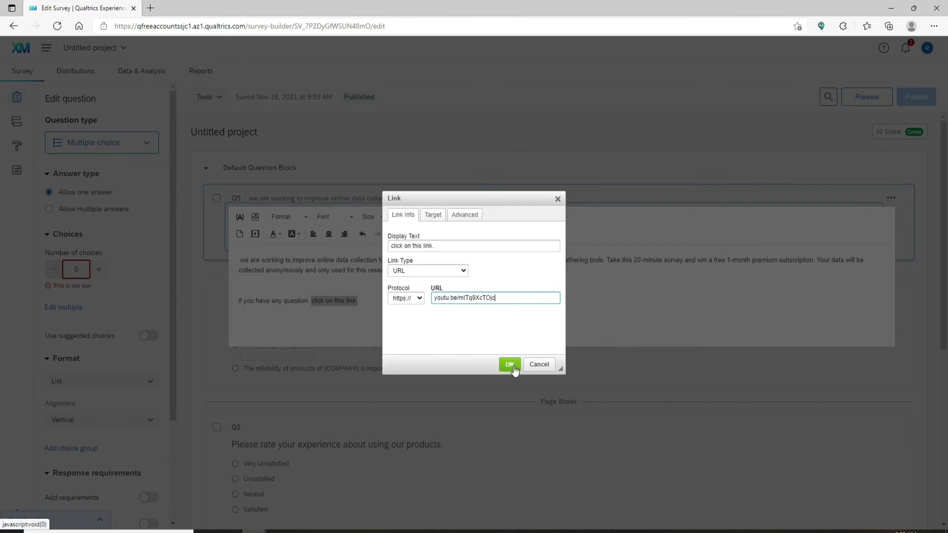
left_click(509, 364)
left_click(409, 279)
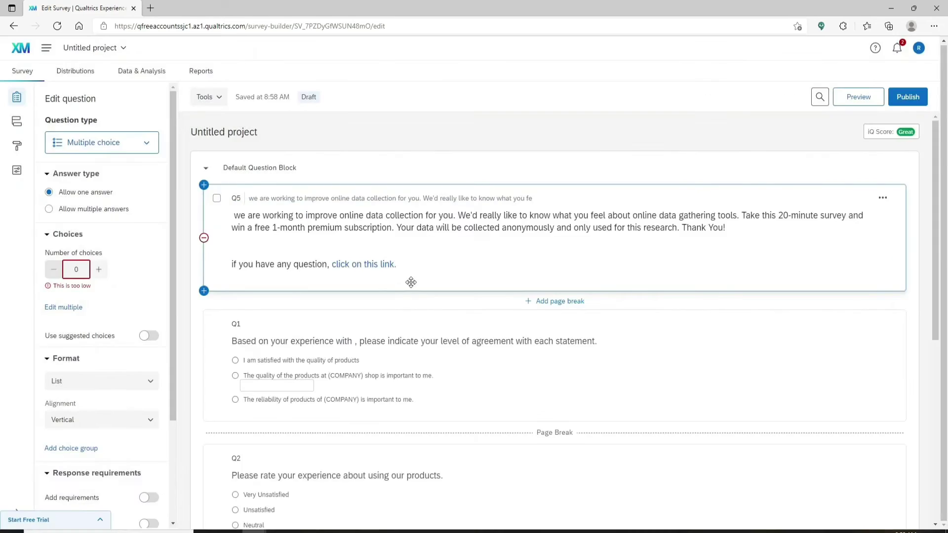
left_click(385, 270)
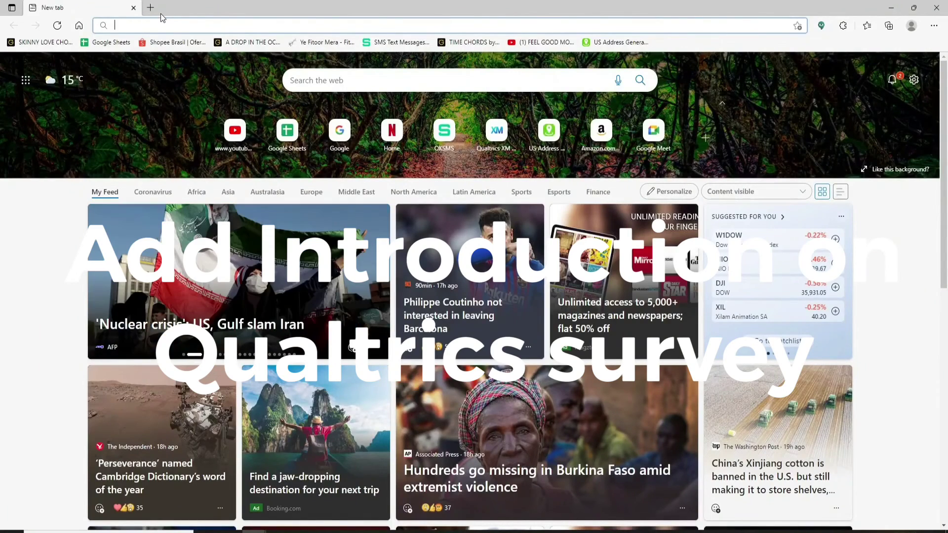
type("www")
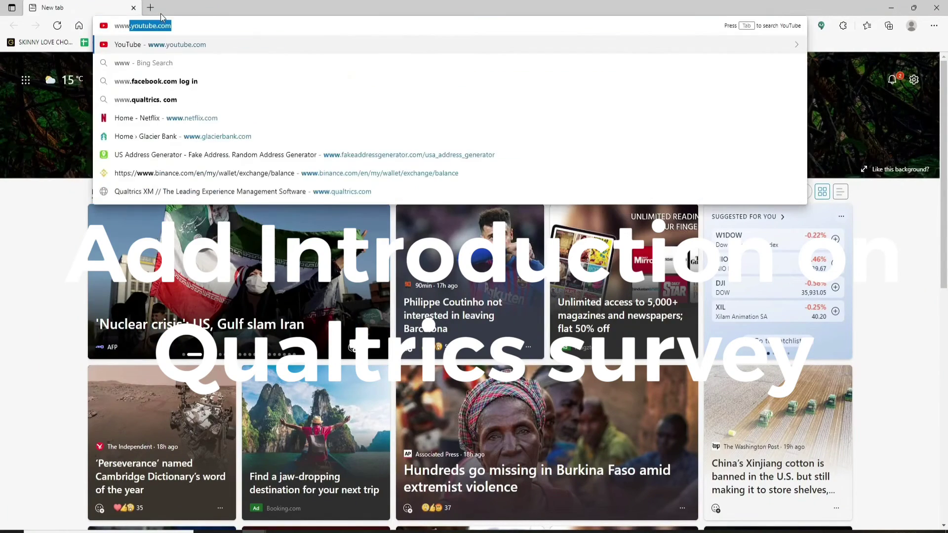
type(".qualtrics.com")
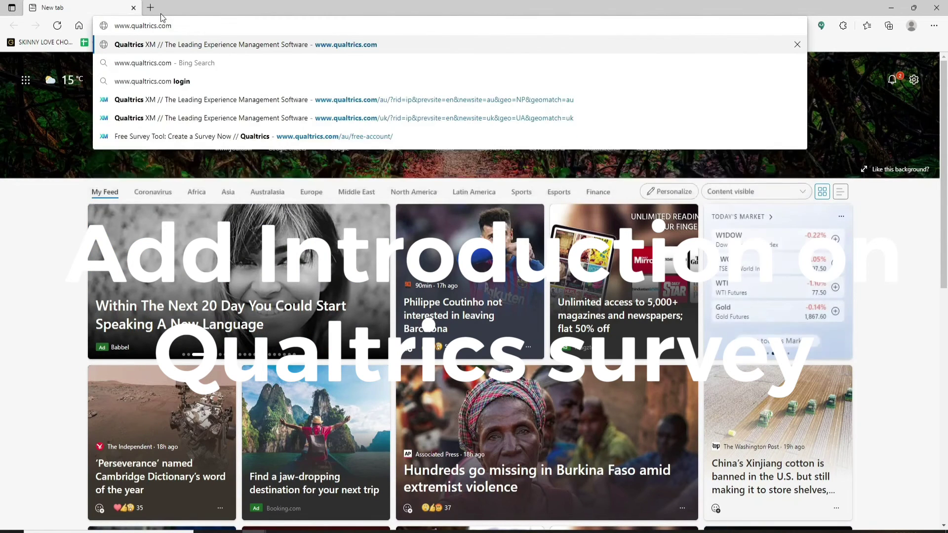
key("Return")
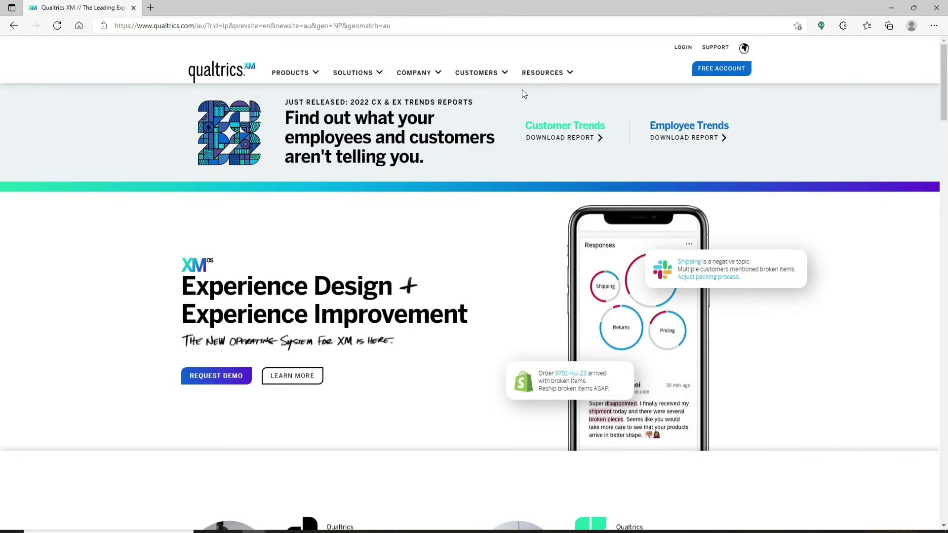
left_click(683, 47)
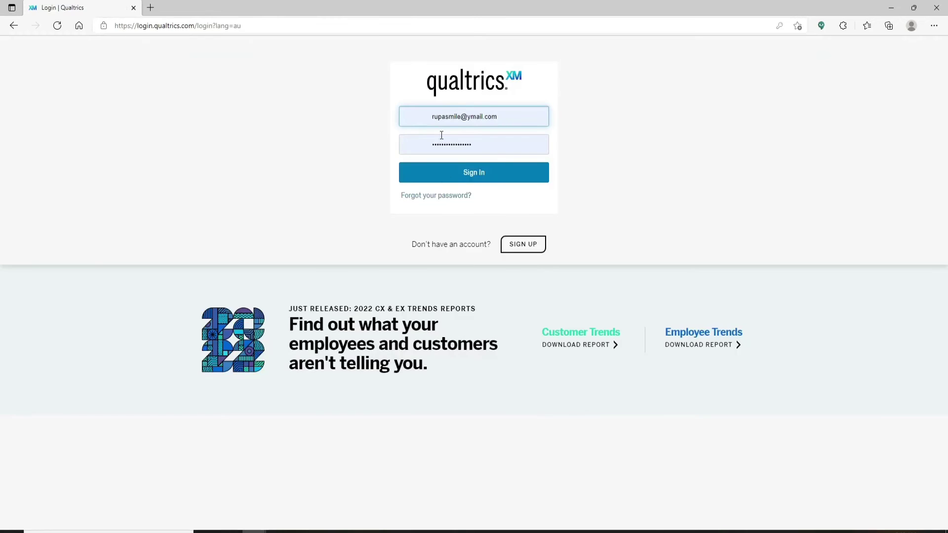
left_click(477, 173)
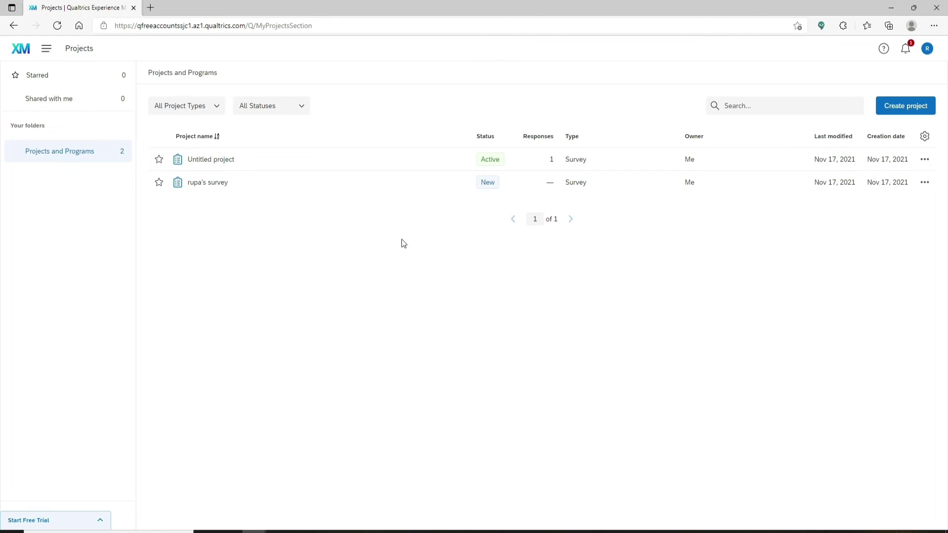
In the Untitled project survey, insert Q6 above Q1 and make it a Text entry question.
left_click(200, 160)
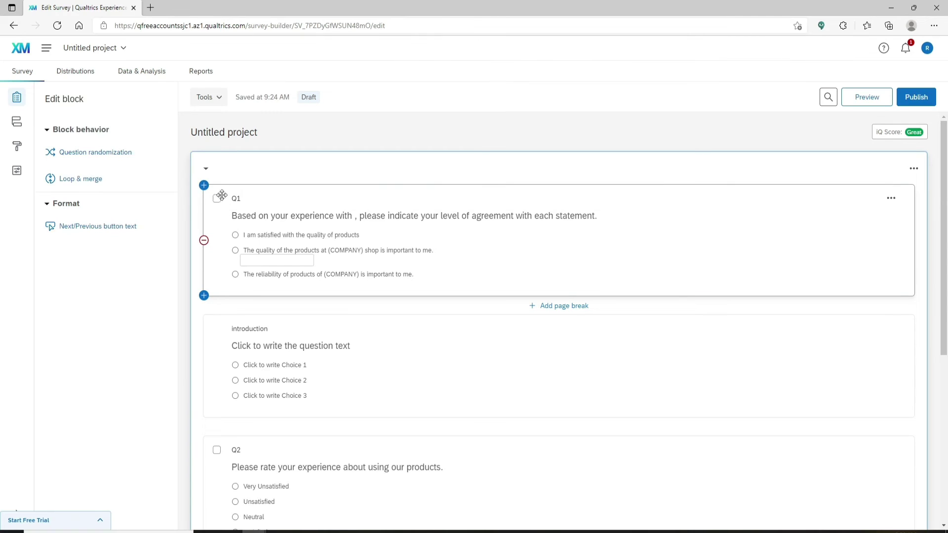
left_click(204, 186)
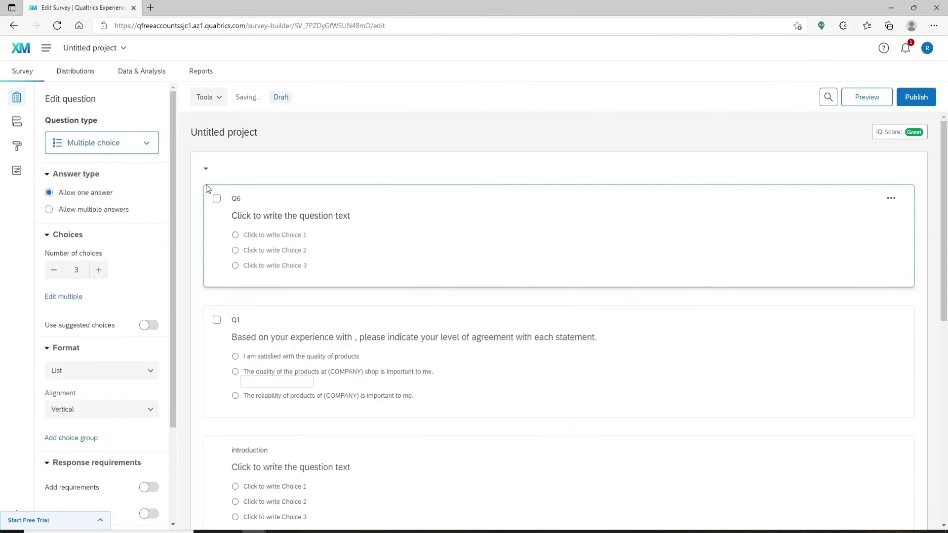
left_click(242, 214)
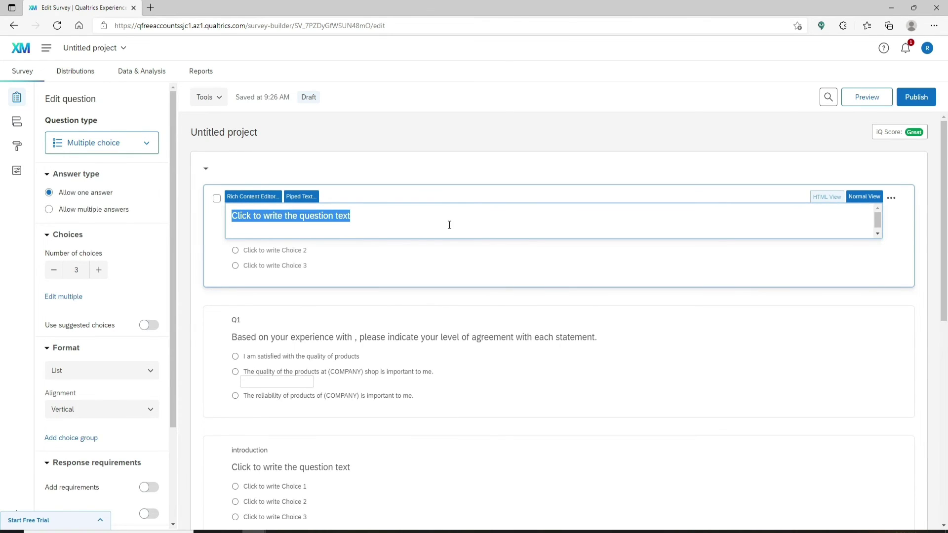
key("Escape")
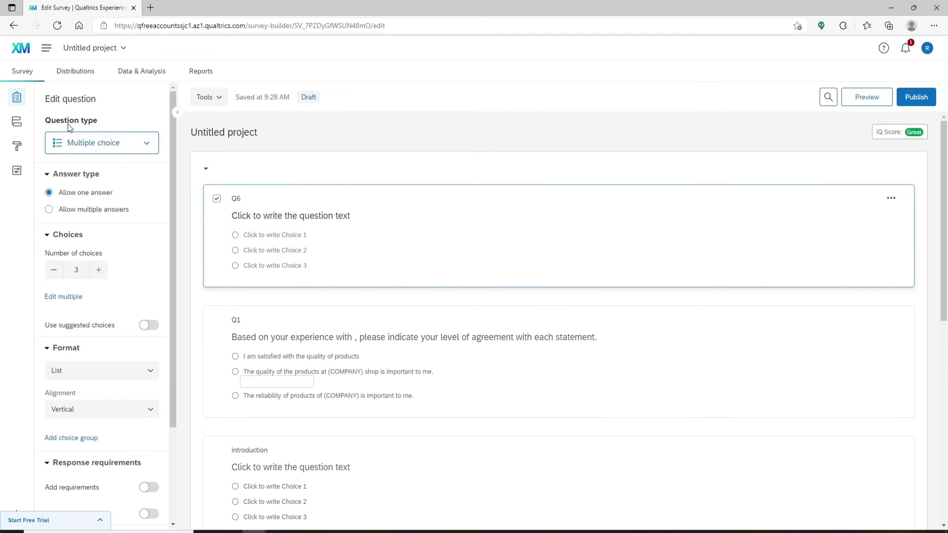
left_click(147, 146)
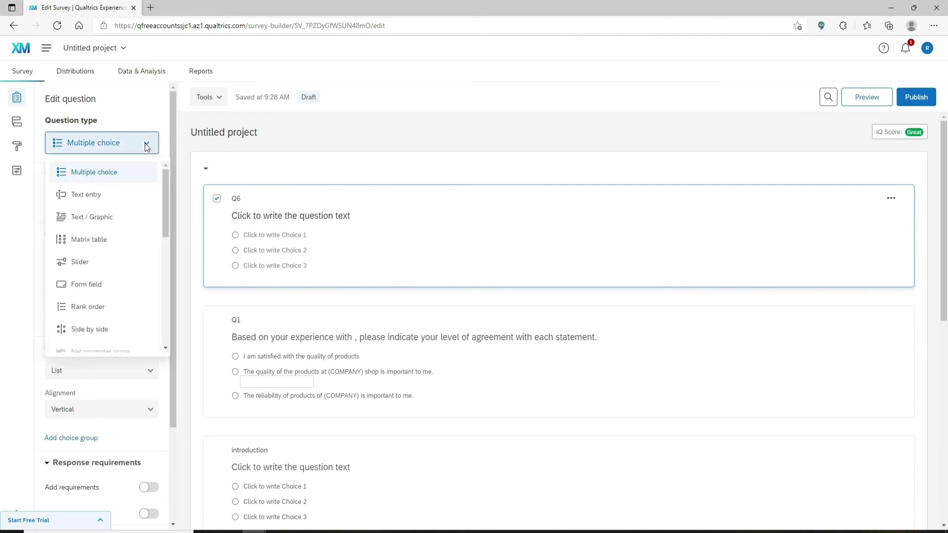
left_click(99, 195)
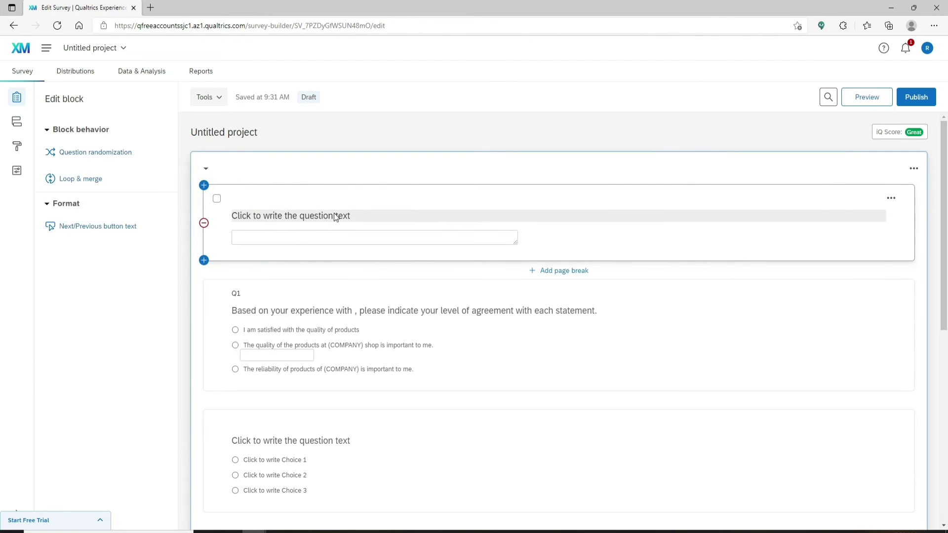
Paste the paragraph 'we are working to improve online data collection for you…' as Q6's text.
left_click(334, 216)
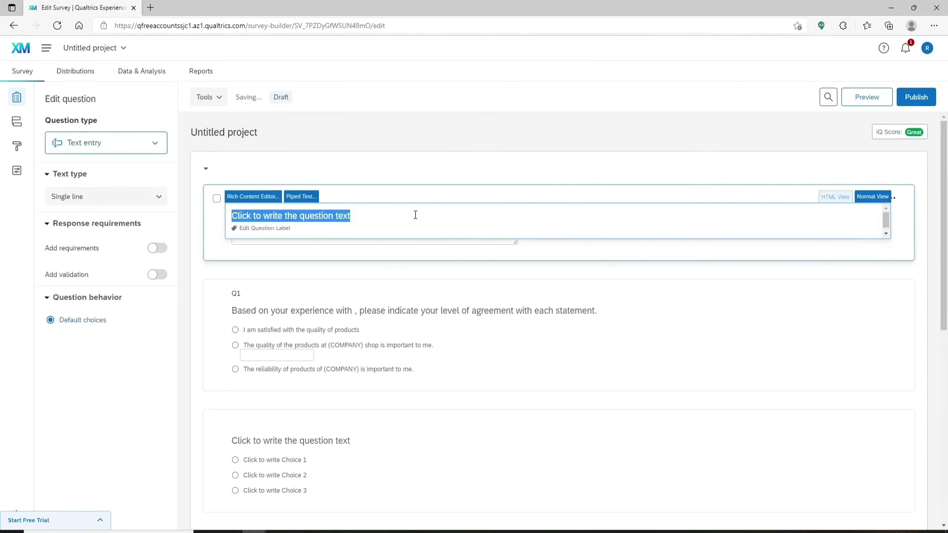
type("we are working to improve online data collection for you. We'd really like to know what you feel about online data gathering tools. Take this 20-minute survey and win a free 1-month premium subscription. Your data will be collected anonymously and only used for this research. Thank You!")
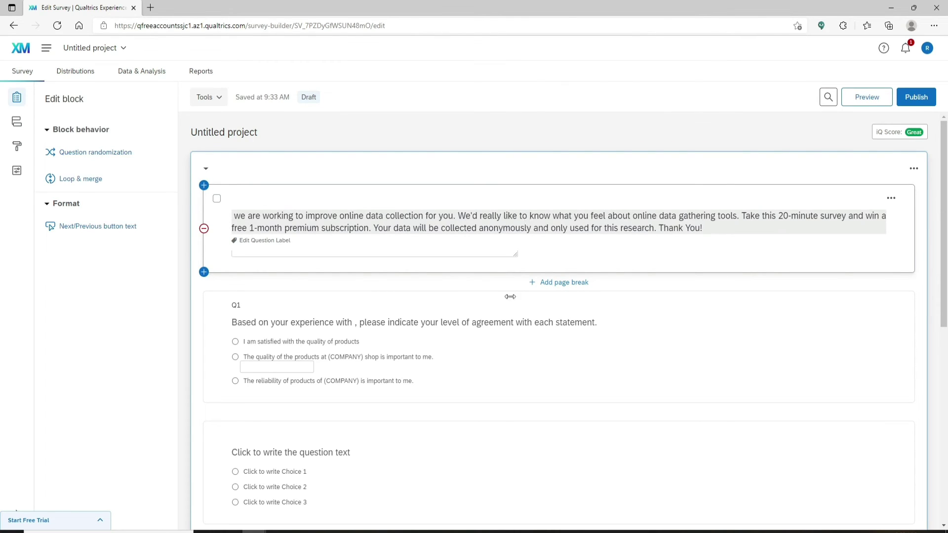
left_click(735, 375)
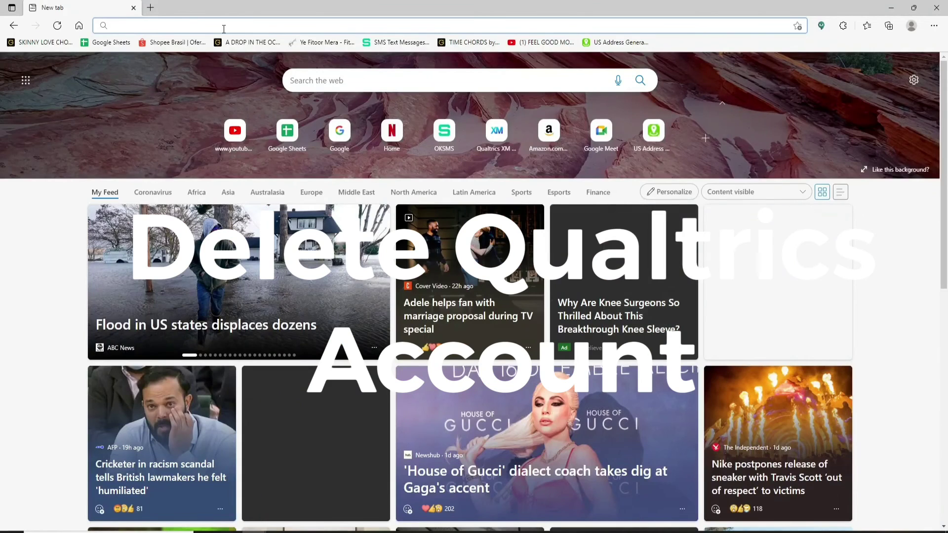
type("www.")
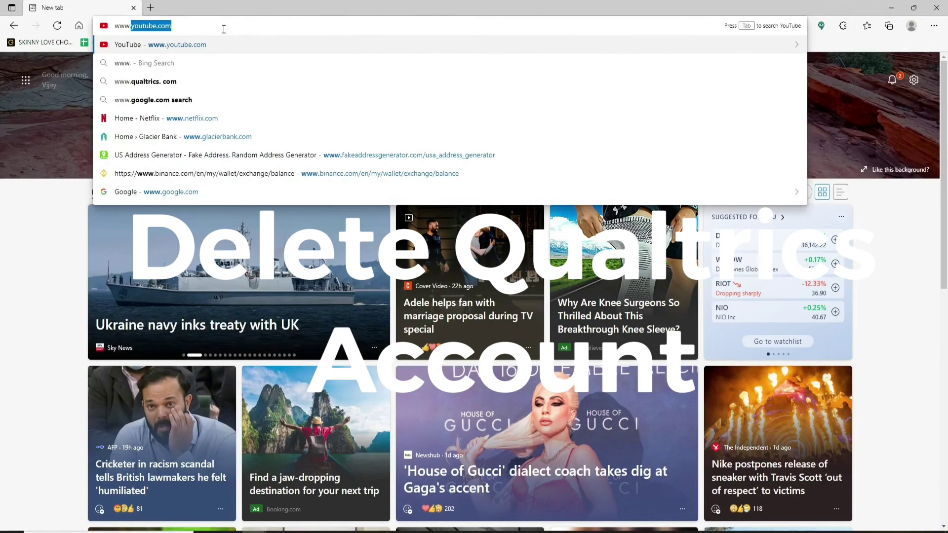
type("qualtrics.com")
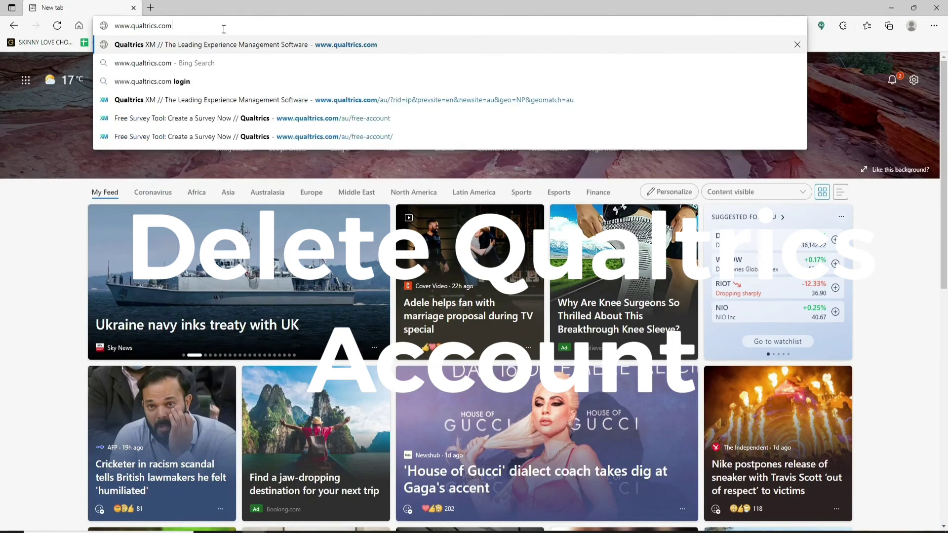
key("Return")
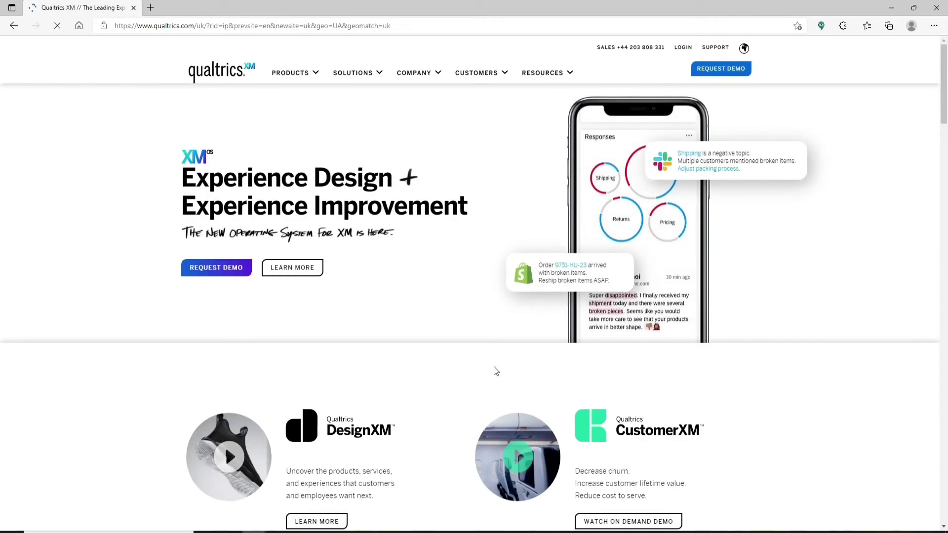
left_click(684, 48)
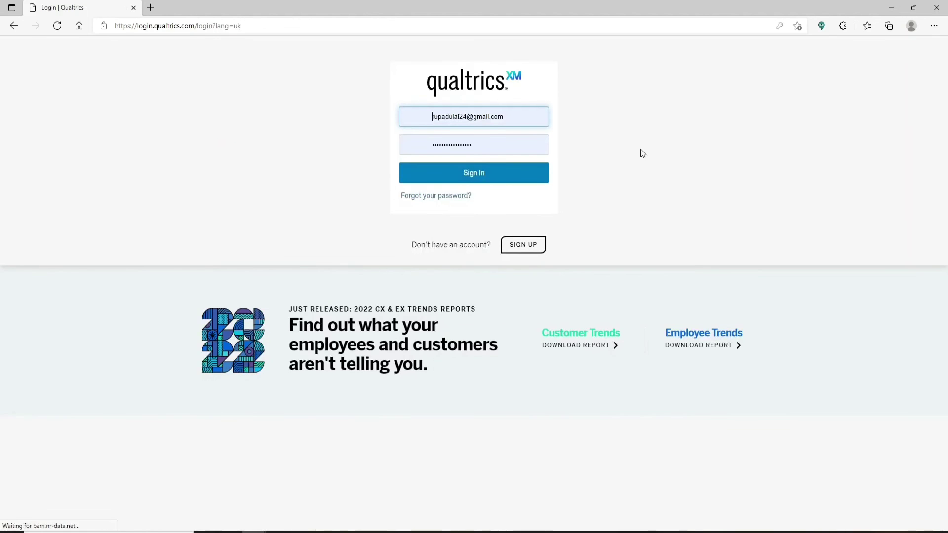
left_click(516, 117)
left_click(370, 115)
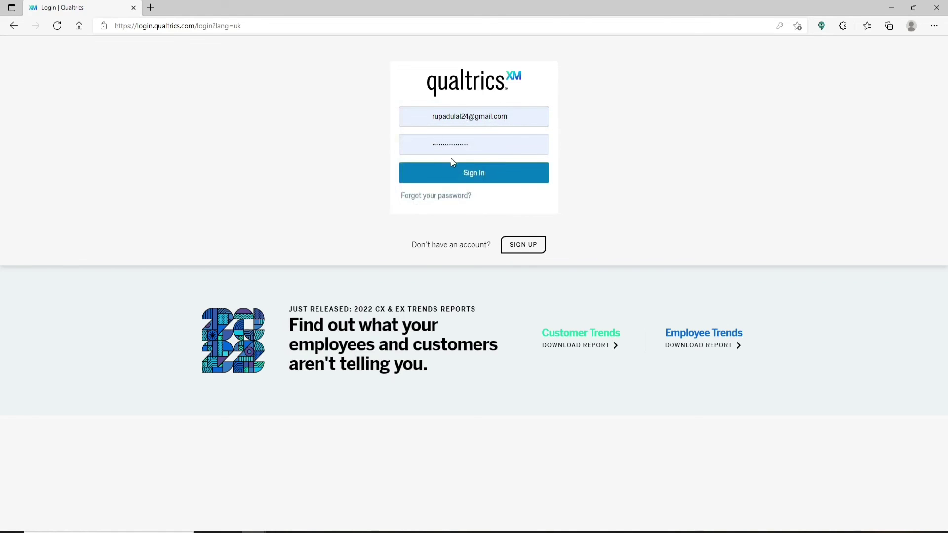
left_click(472, 175)
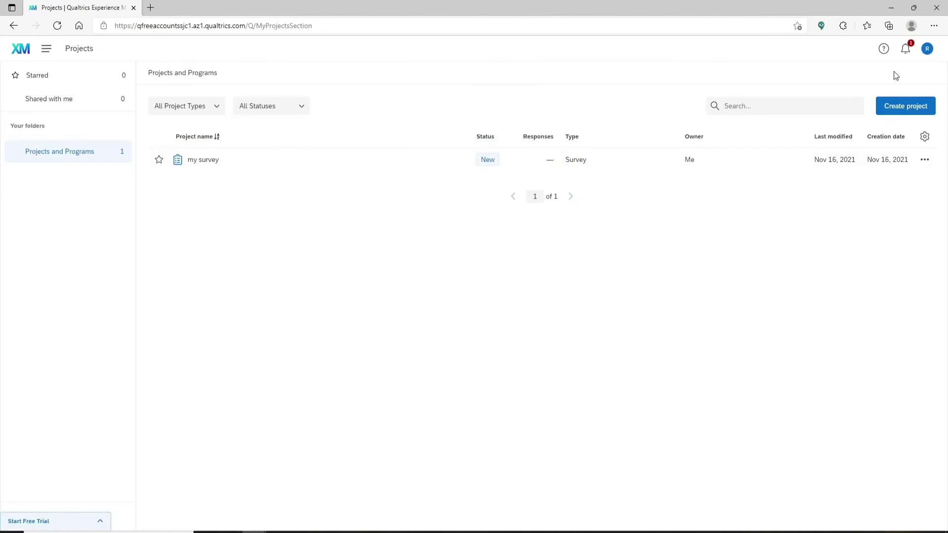
Open Account Settings from the R avatar menu and scroll to Deactivate Your Account.
left_click(927, 49)
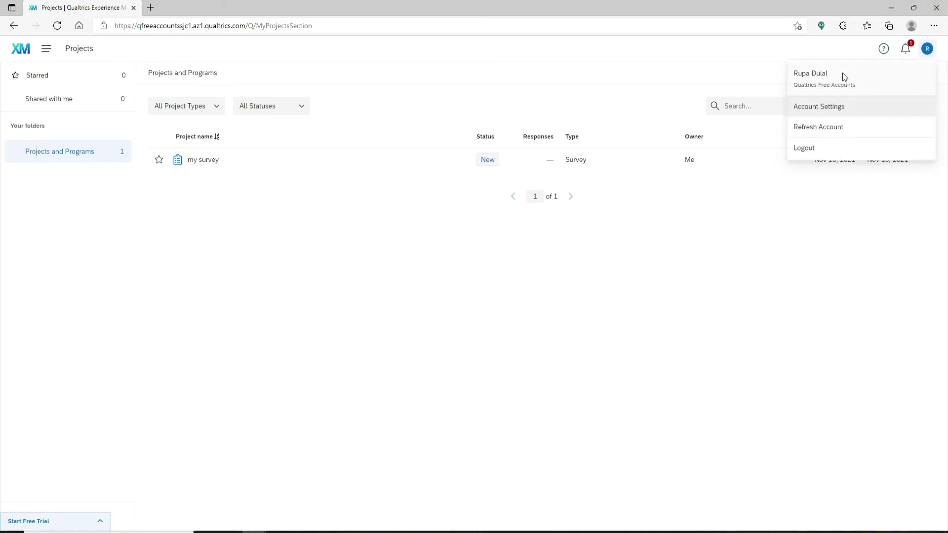
left_click(814, 110)
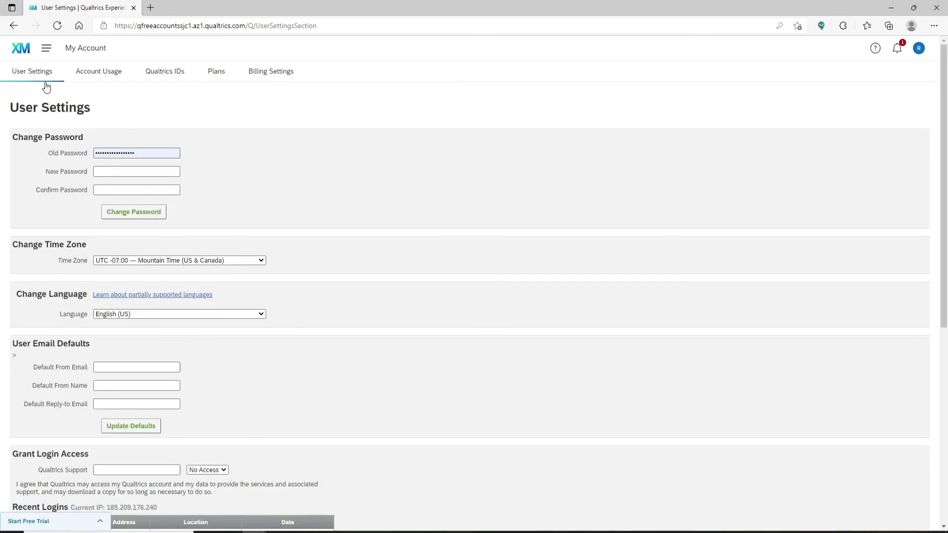
scroll(206, 300, "down", 7)
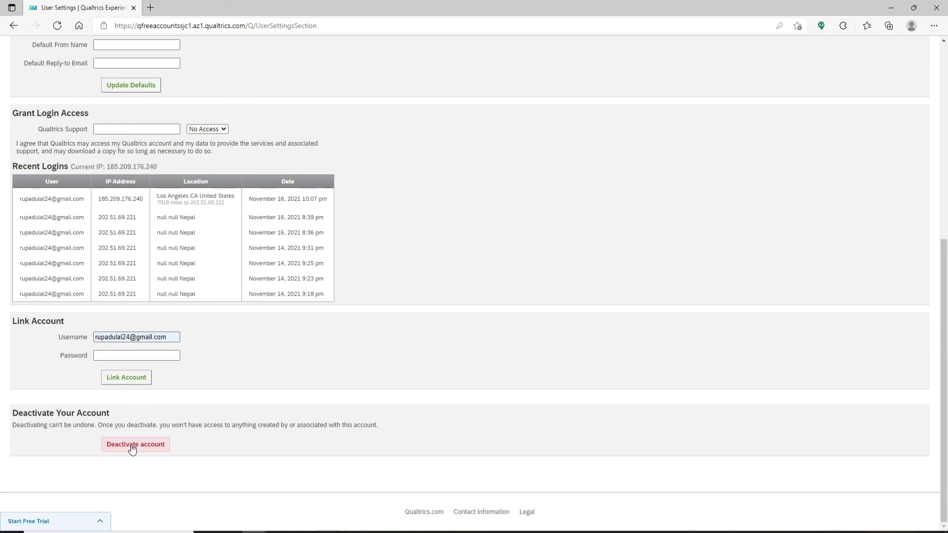
Deactivate the Qualtrics account by confirming with 'Deactivate', then minimize Edge.
left_click(132, 446)
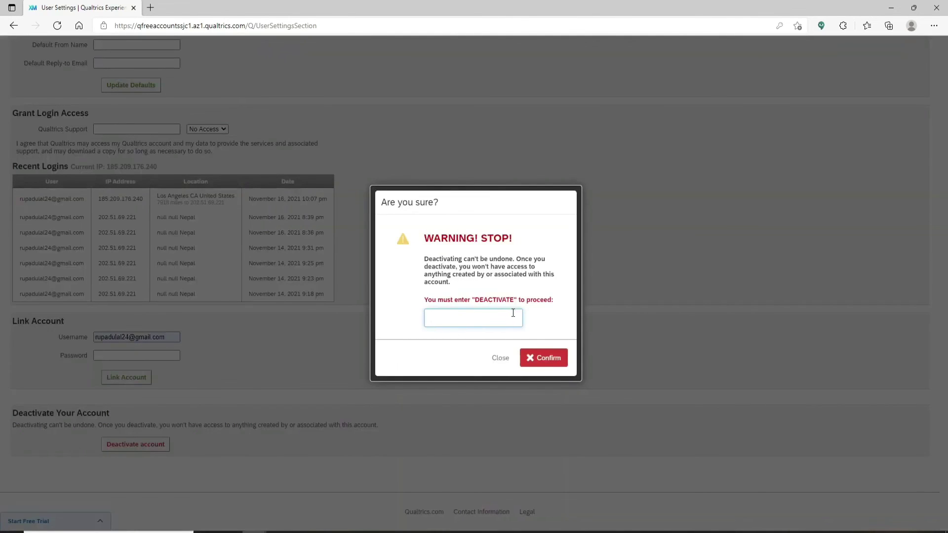
type("Deactivate")
left_click(548, 358)
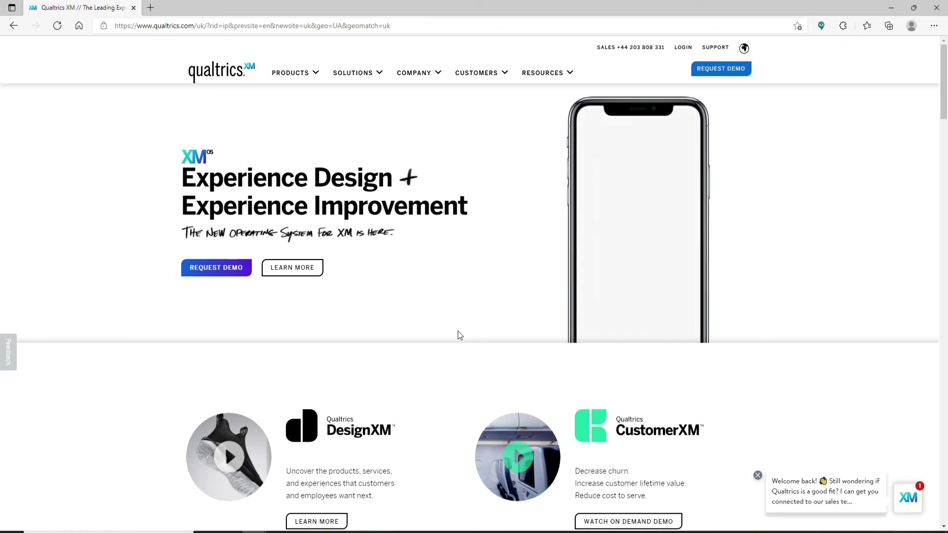
left_click(891, 8)
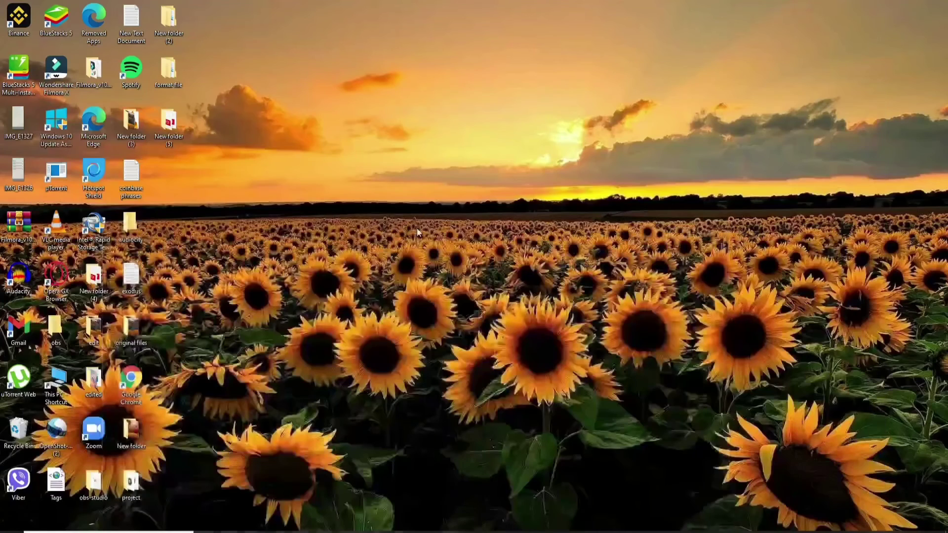